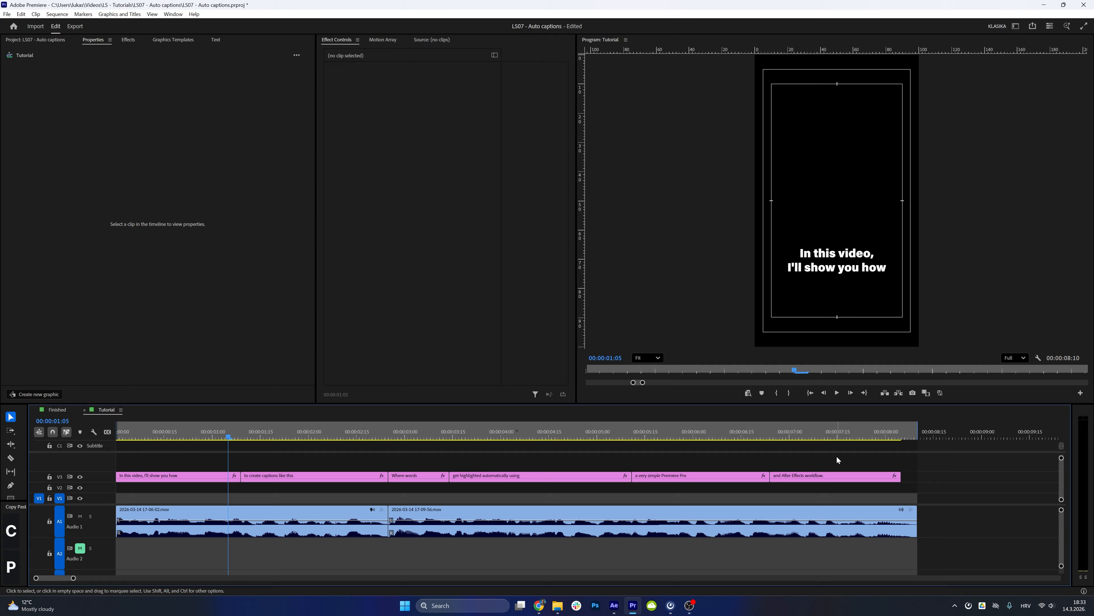
# Step: Replace all the caption graphics in the Tutorial sequence with a linked After Effects composition
pyautogui.moveTo(885, 458); pyautogui.dragTo(199, 489)
pyautogui.rightClick(199, 483)
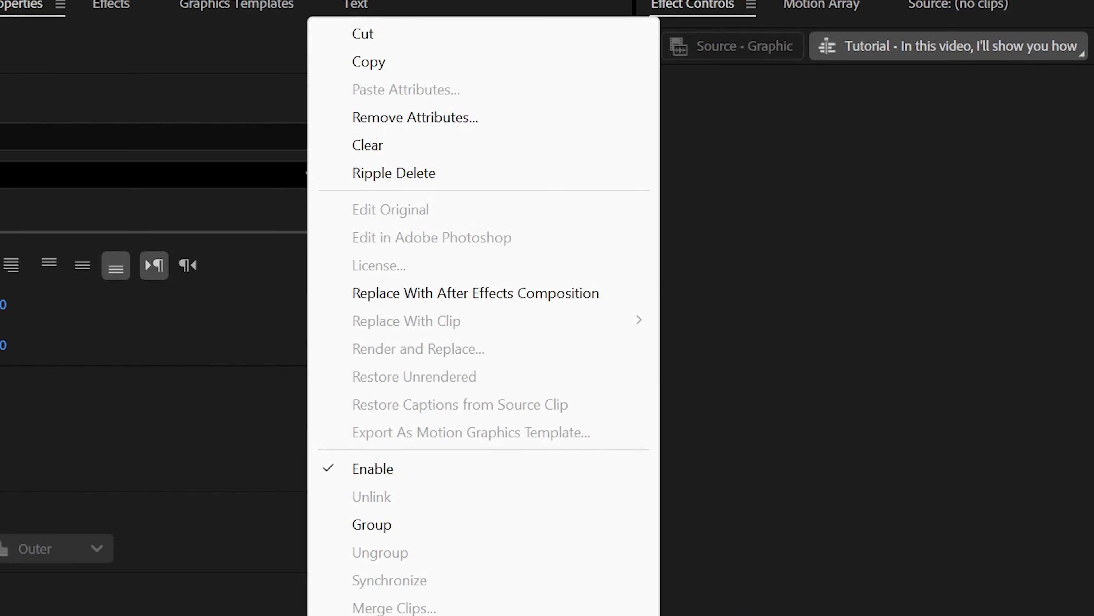
pyautogui.click(540, 297)
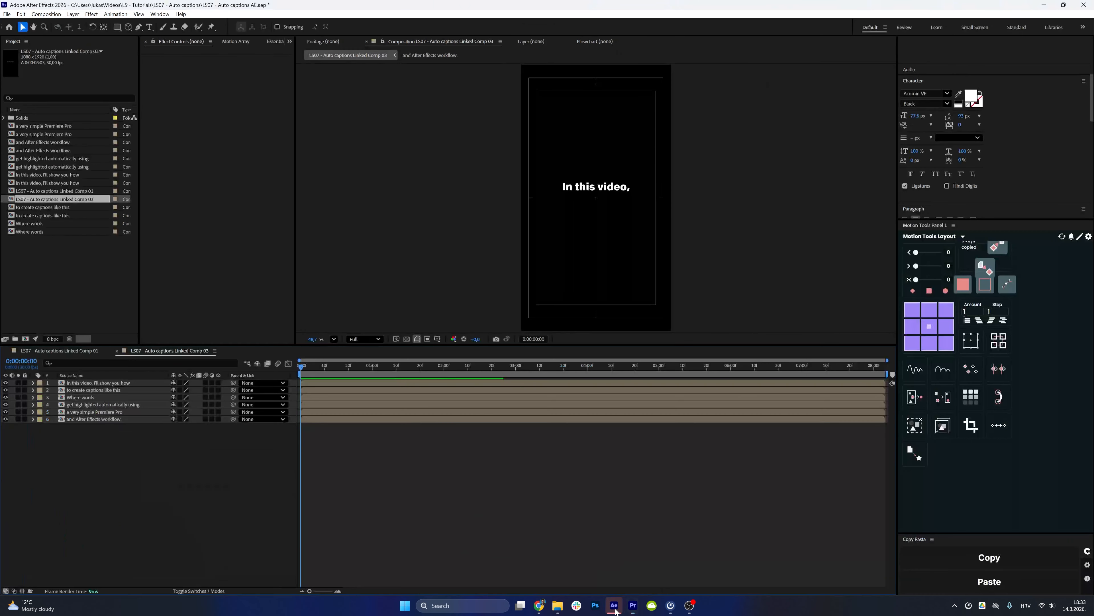
# Step: Select all six caption compositions in the timeline of the linked After Effects composition
pyautogui.moveTo(93, 448); pyautogui.dragTo(92, 382)
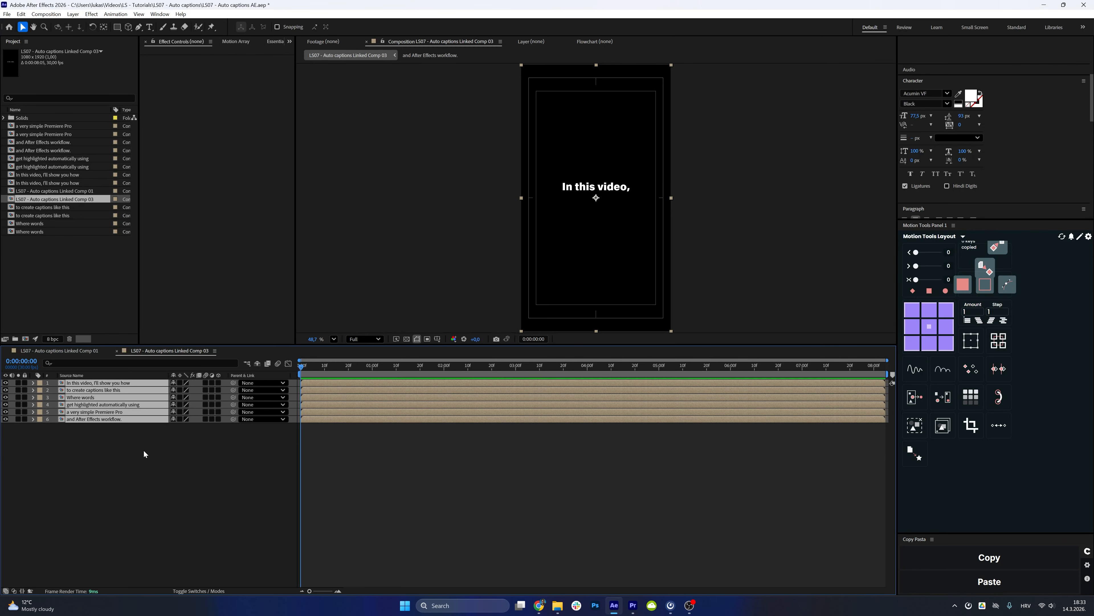
pyautogui.moveTo(116, 460); pyautogui.dragTo(98, 384)
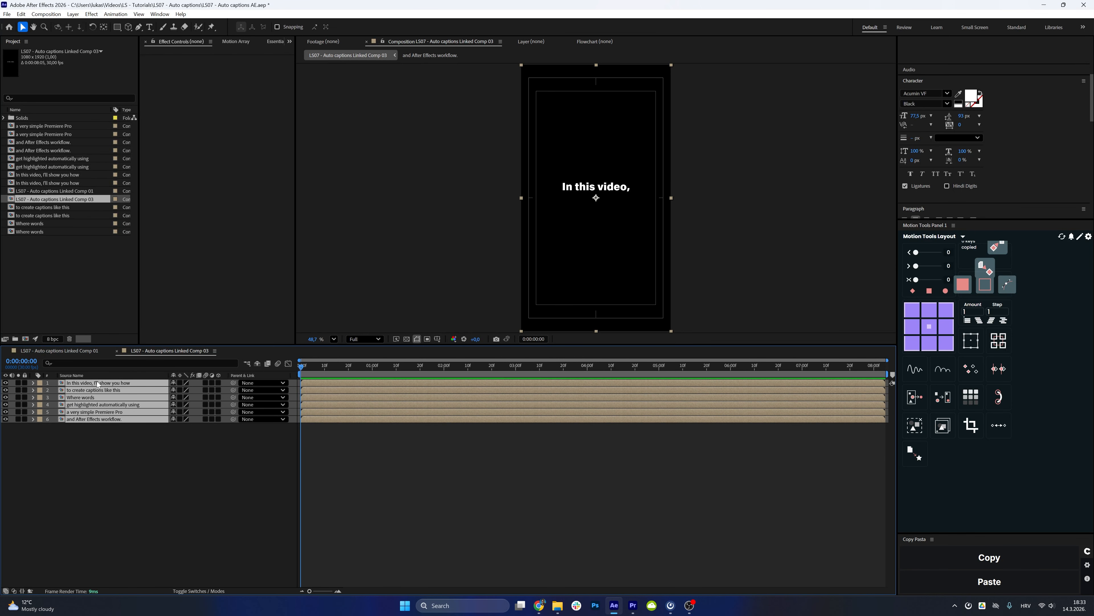
pyautogui.click(113, 433)
pyautogui.click(110, 419)
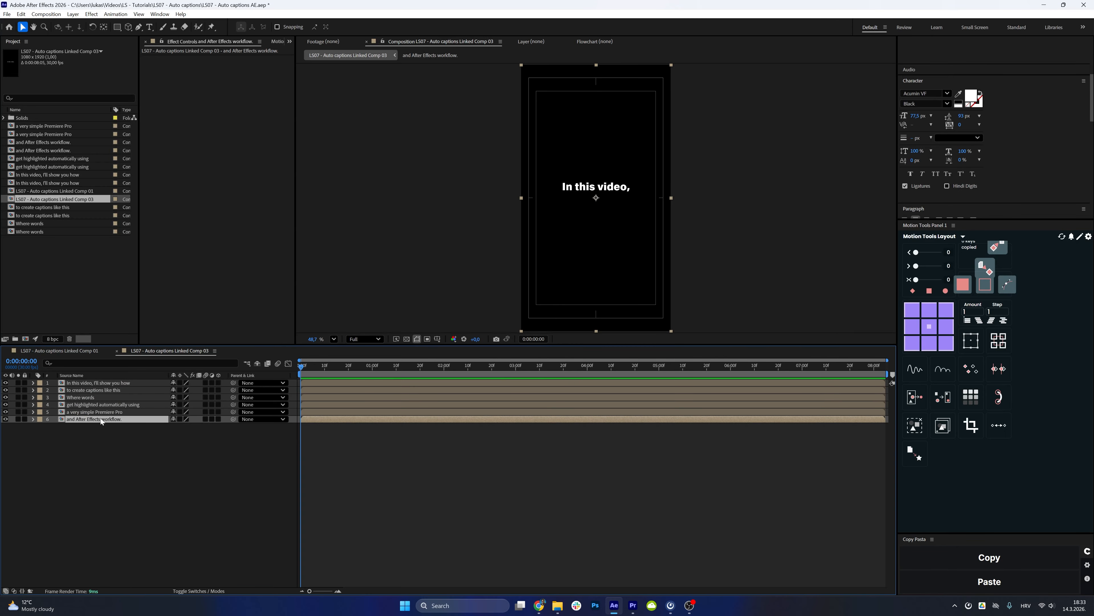
pyautogui.click(124, 428)
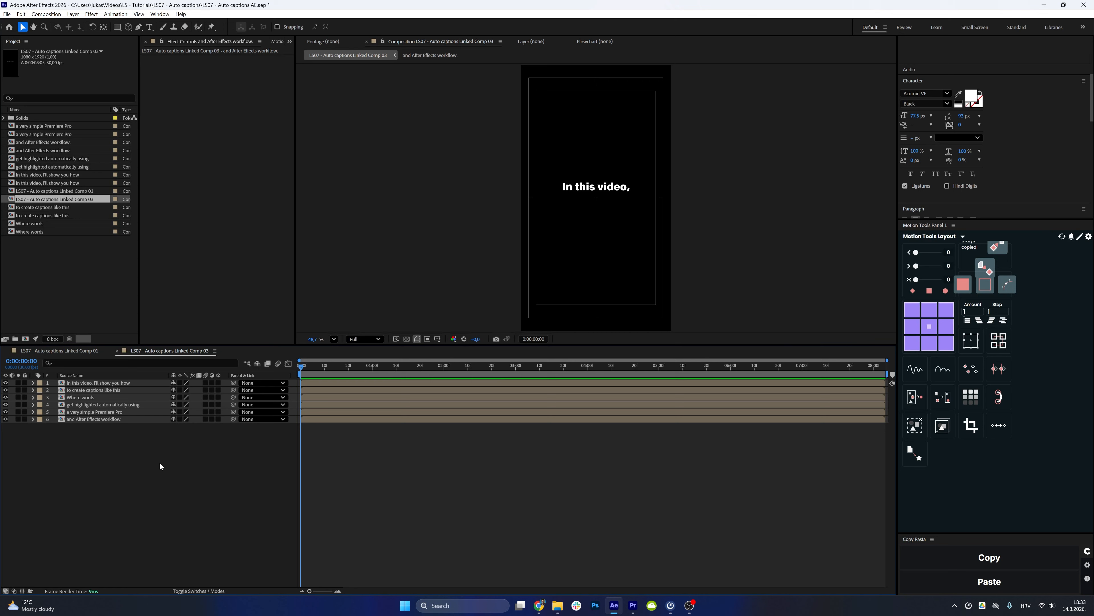
pyautogui.moveTo(132, 448); pyautogui.dragTo(114, 378)
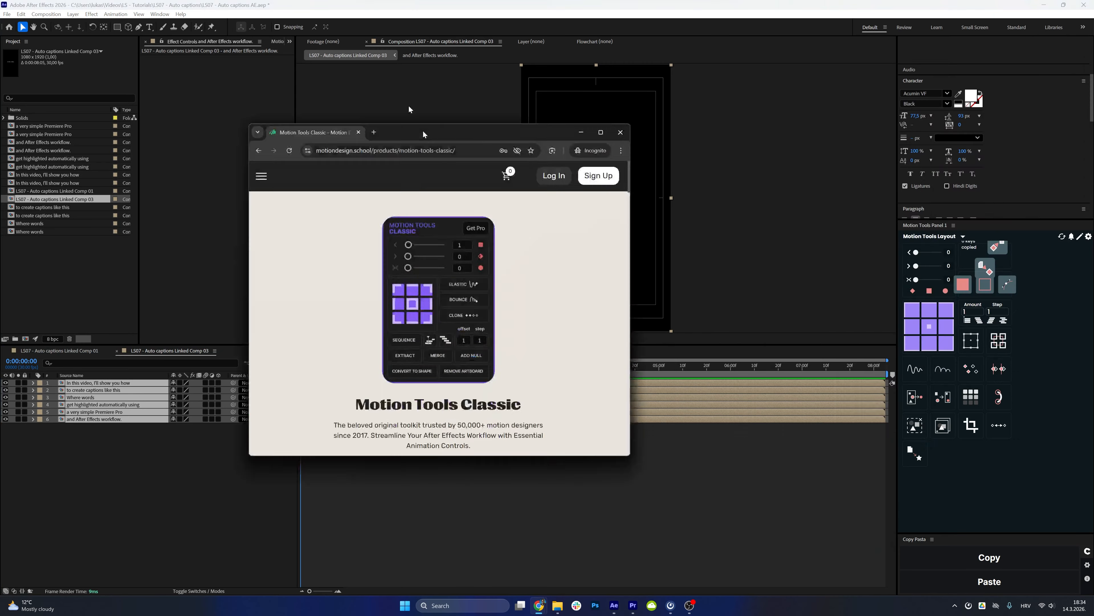
# Step: Look over the Motion Tools Classic product page in the browser and return to After Effects
pyautogui.moveTo(409, 106); pyautogui.dragTo(409, 1)
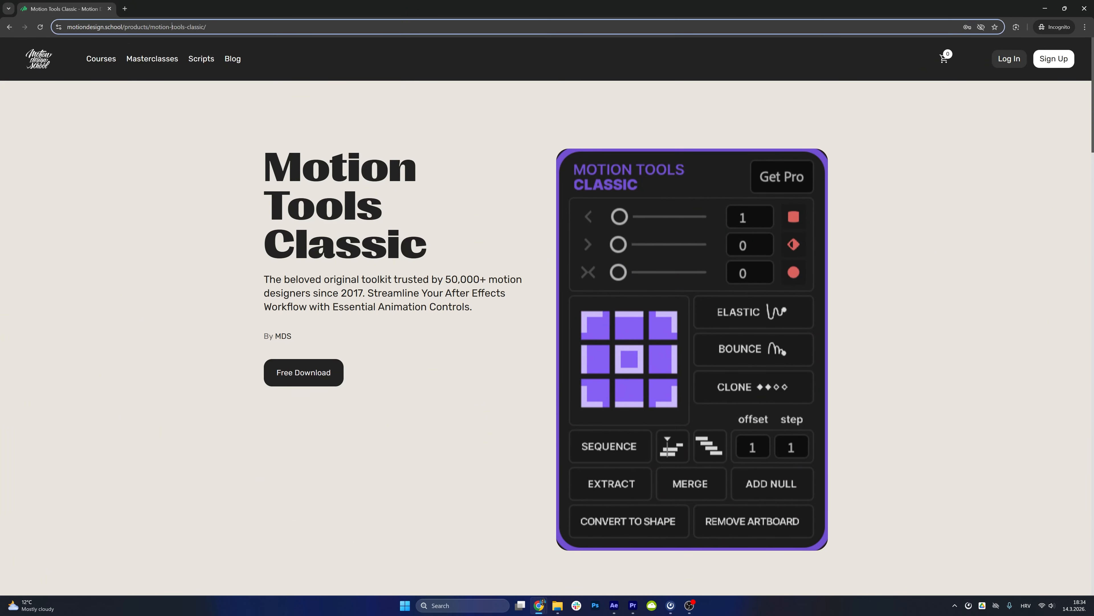
pyautogui.click(172, 30)
pyautogui.click(172, 227)
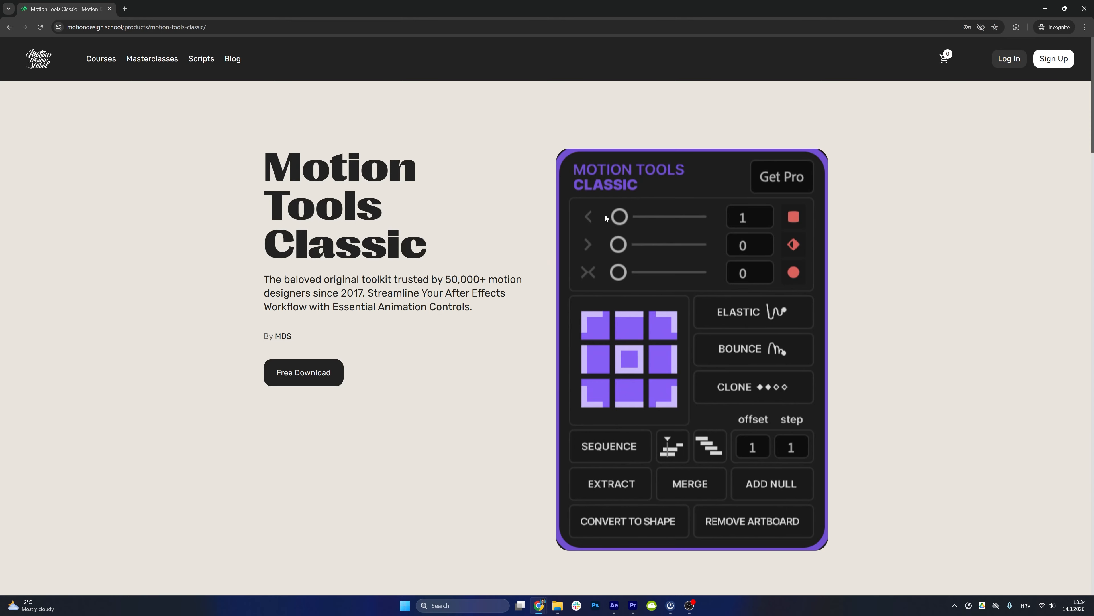
pyautogui.click(1045, 8)
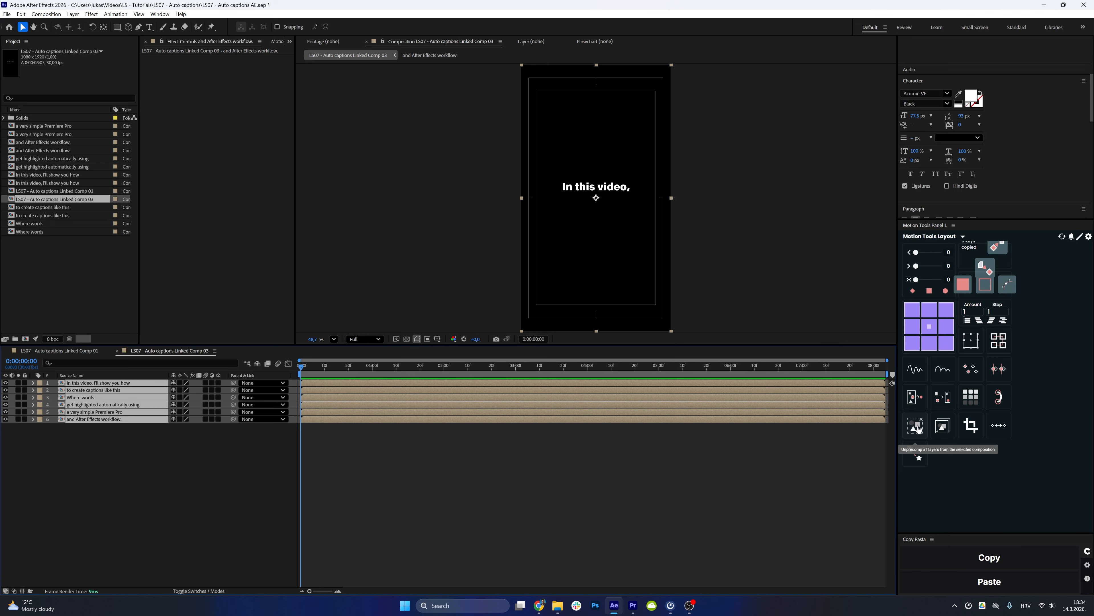
# Step: Unprecompose the selected caption compositions into separate text and null layers with Motion Tools
pyautogui.click(573, 373)
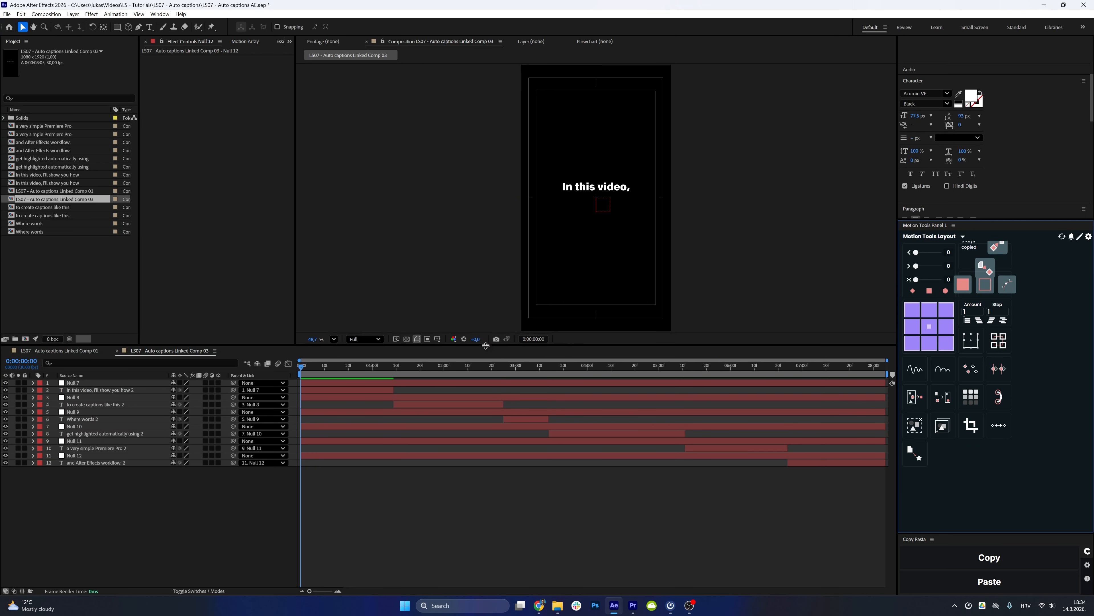
pyautogui.click(79, 462)
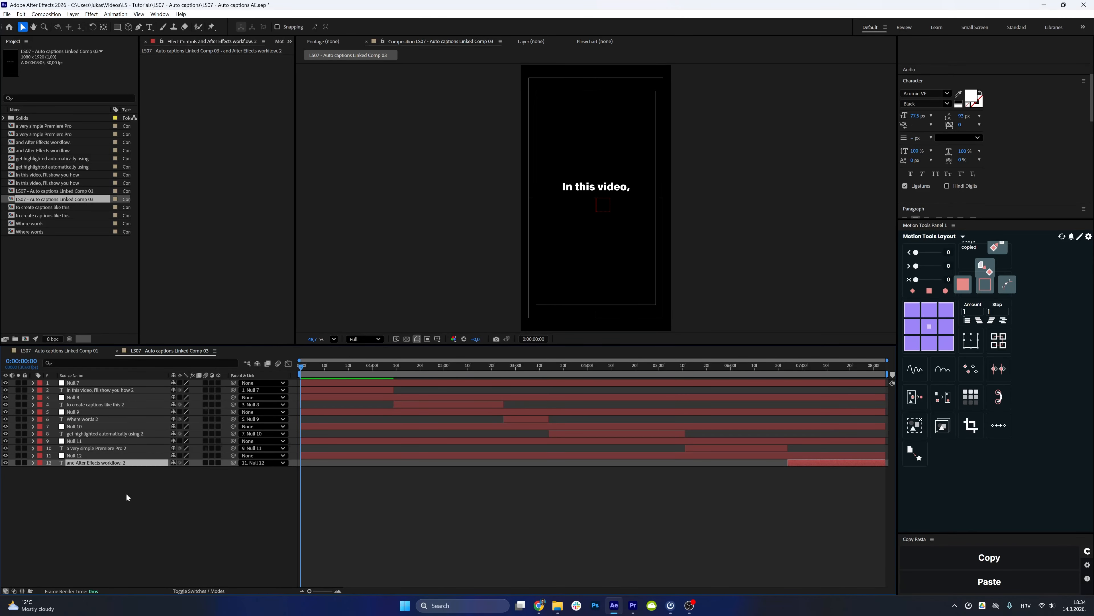
pyautogui.hotkey('ctrl', 'a')
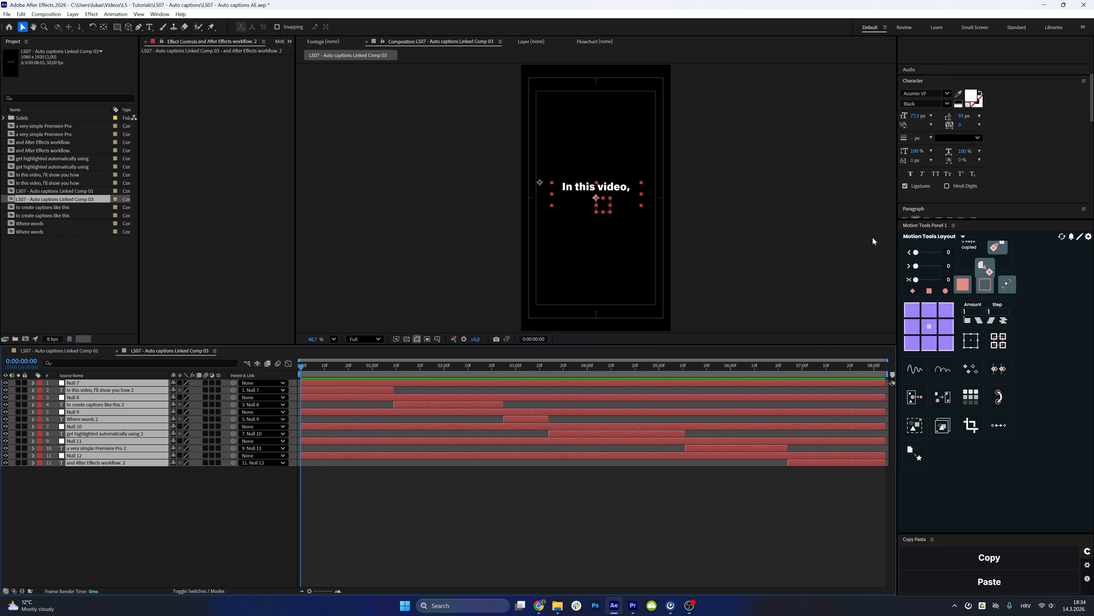
pyautogui.click(111, 508)
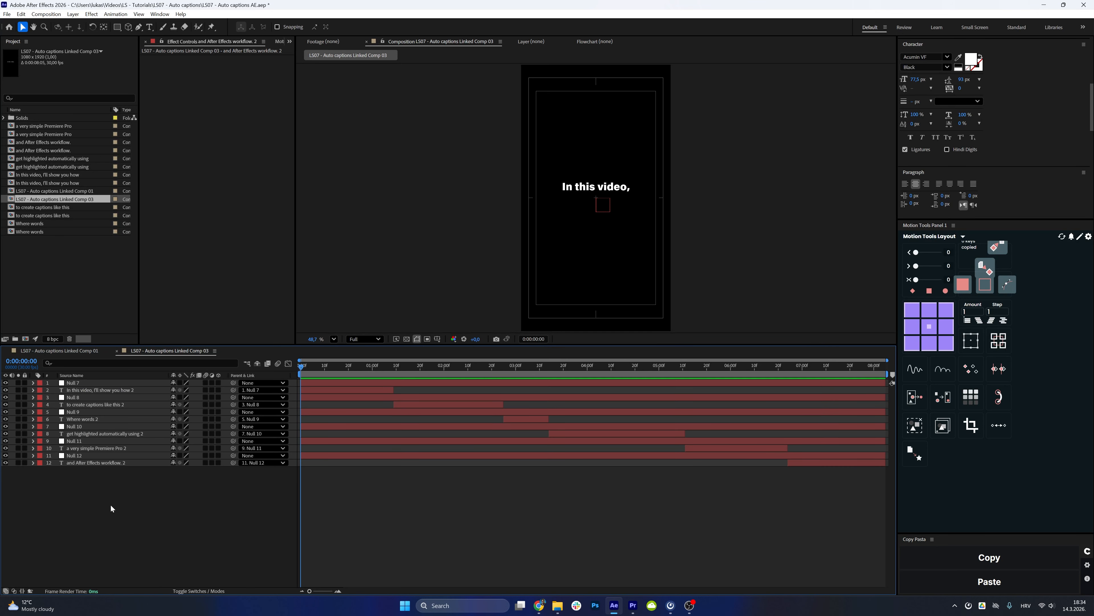
# Step: Set the paragraph alignment of all caption text layers to centered
pyautogui.click(79, 457)
pyautogui.moveTo(154, 501); pyautogui.dragTo(84, 372)
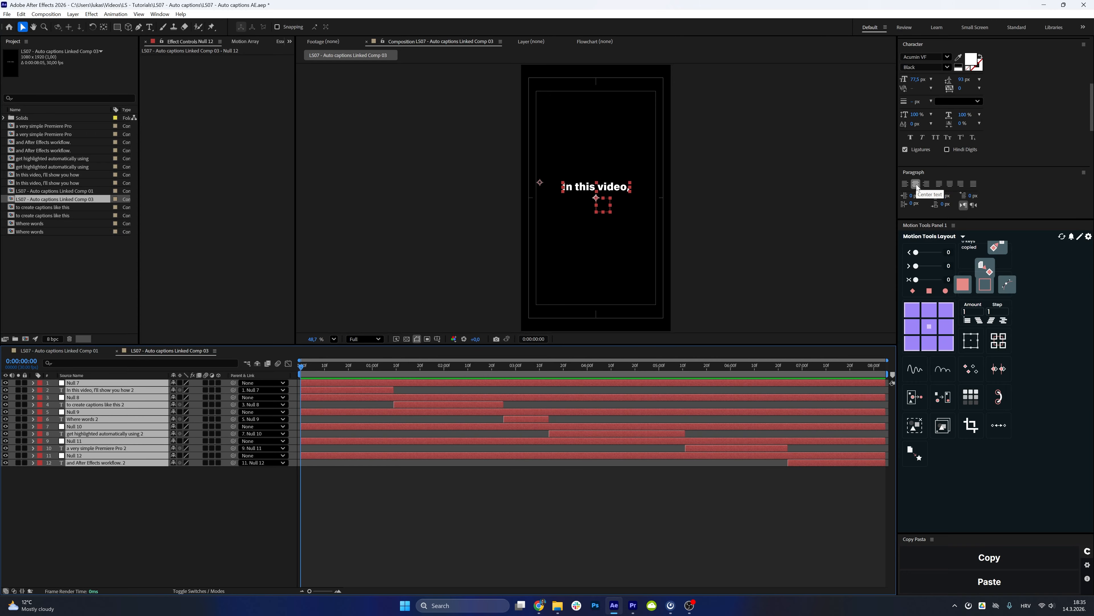
pyautogui.scroll(-2, 988, 189)
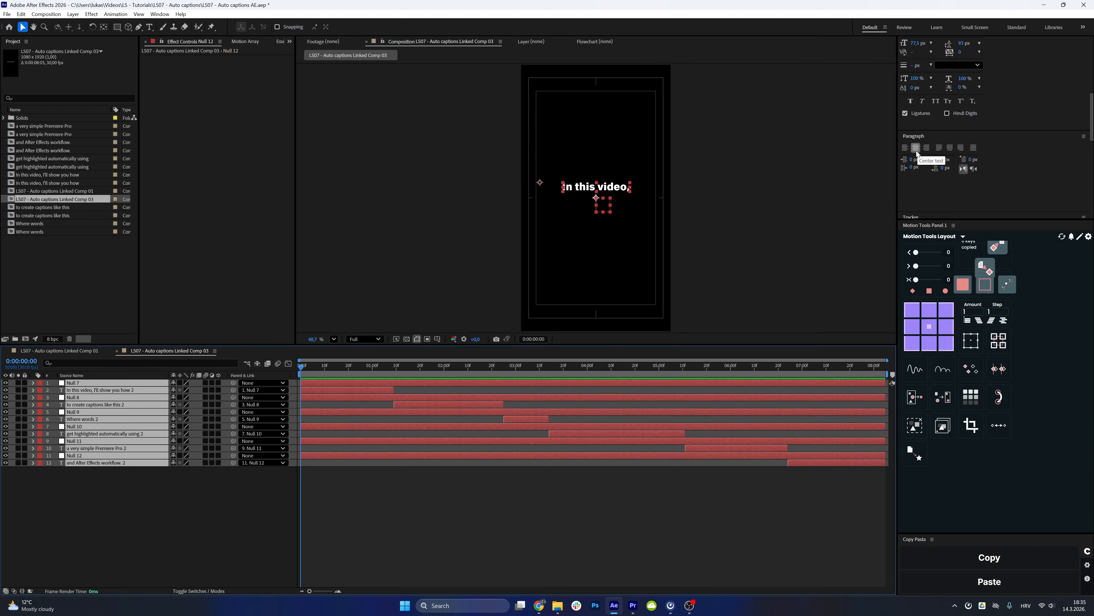
pyautogui.click(916, 151)
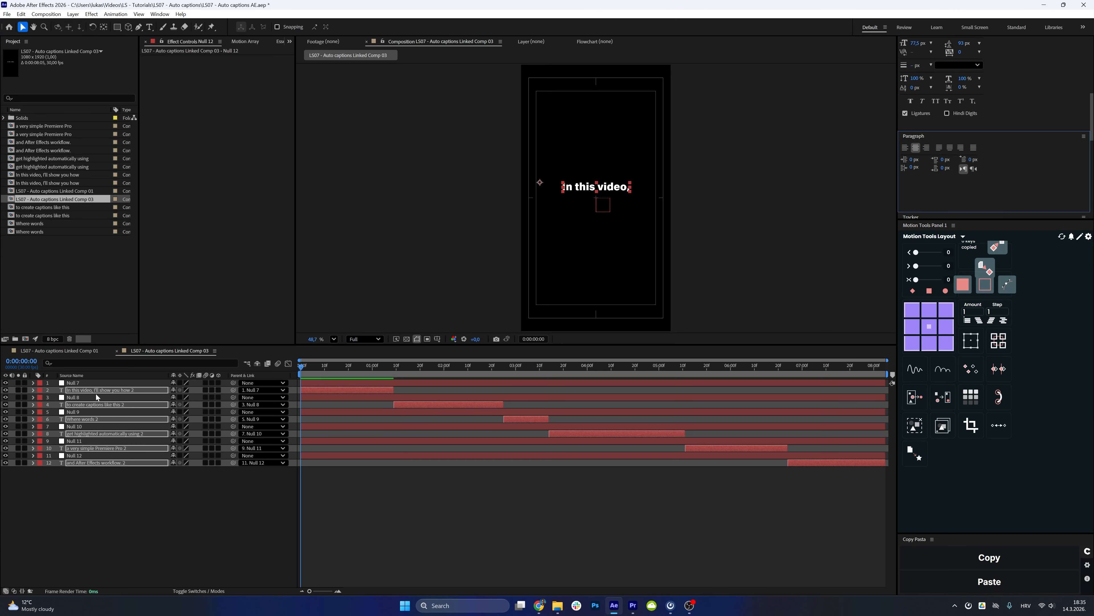
# Step: Move the caption text layers above the nulls and delete all the null layers
pyautogui.moveTo(128, 395); pyautogui.dragTo(132, 385)
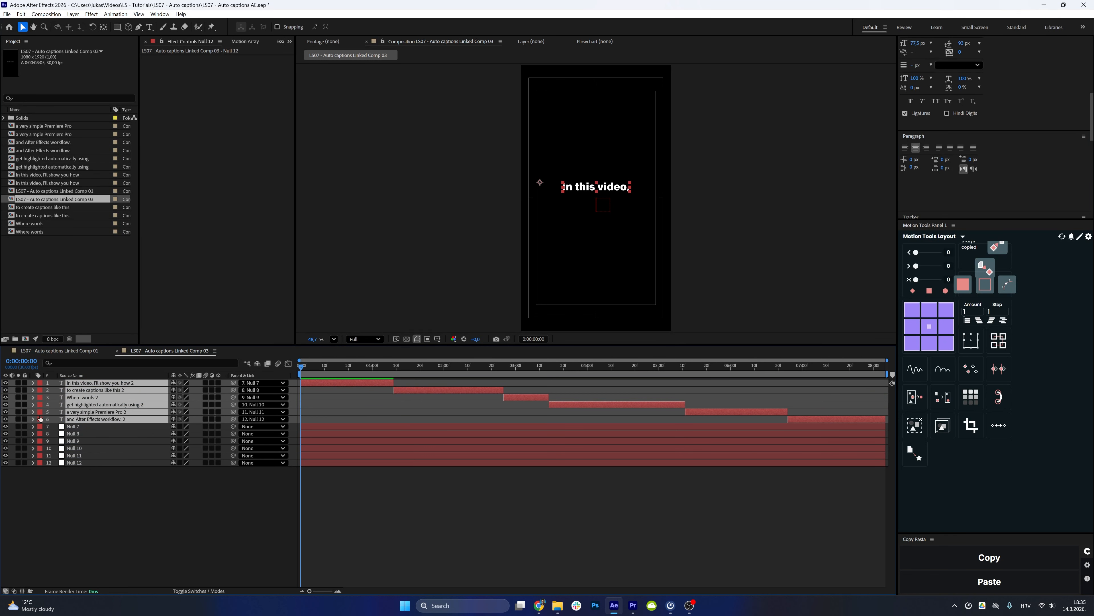
pyautogui.moveTo(96, 490); pyautogui.dragTo(78, 433)
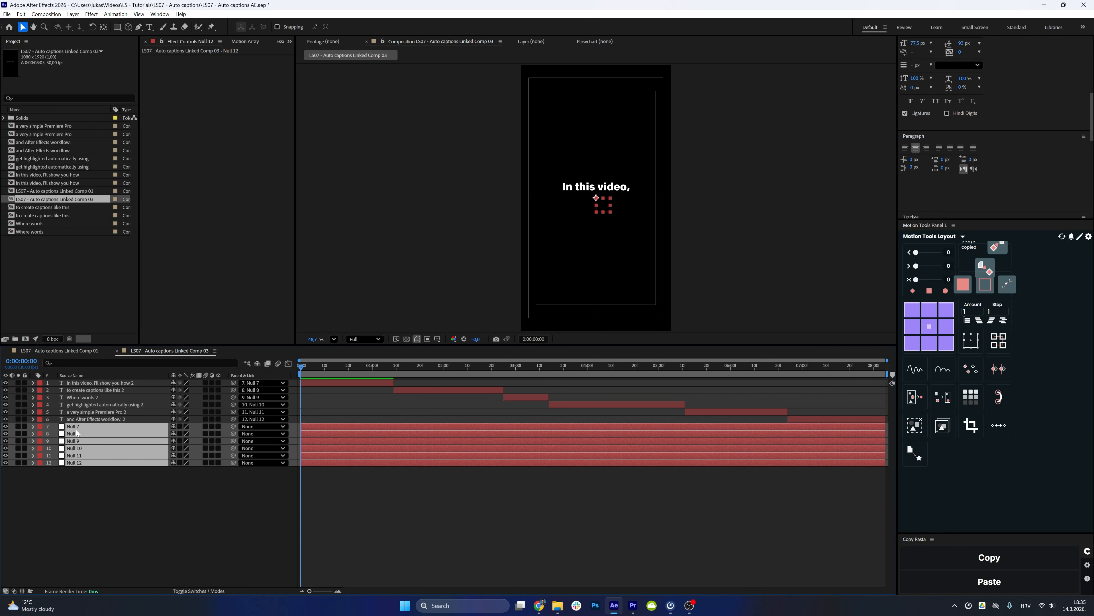
pyautogui.press('Delete')
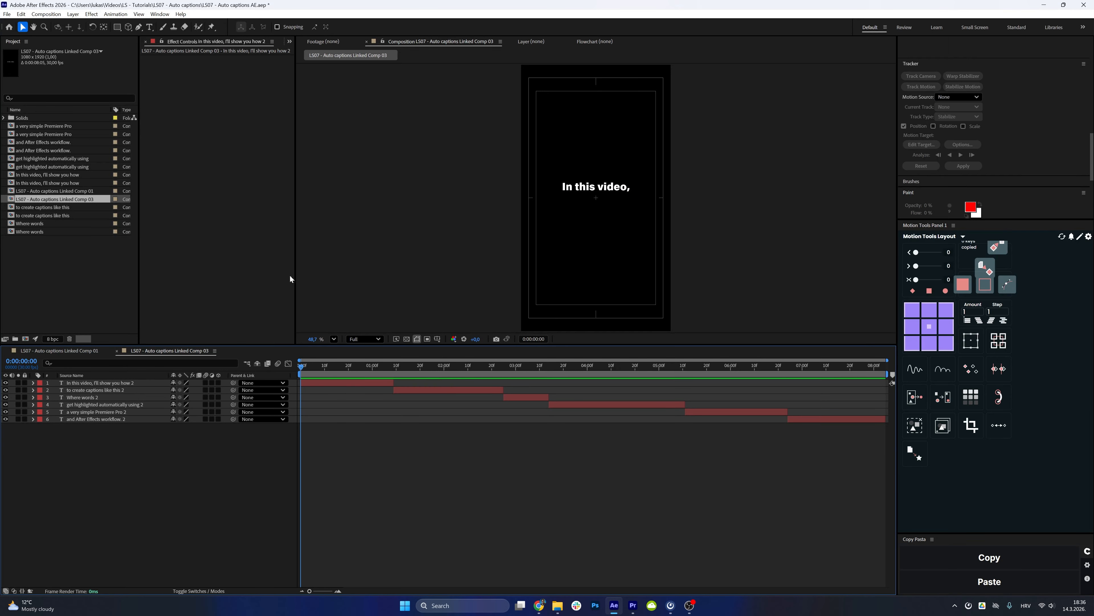
# Step: Add the default text.sourceText expression to the Source Text of the "In this video, I'll show you how" layer
pyautogui.click(104, 382)
pyautogui.moveTo(392, 371); pyautogui.dragTo(35, 387)
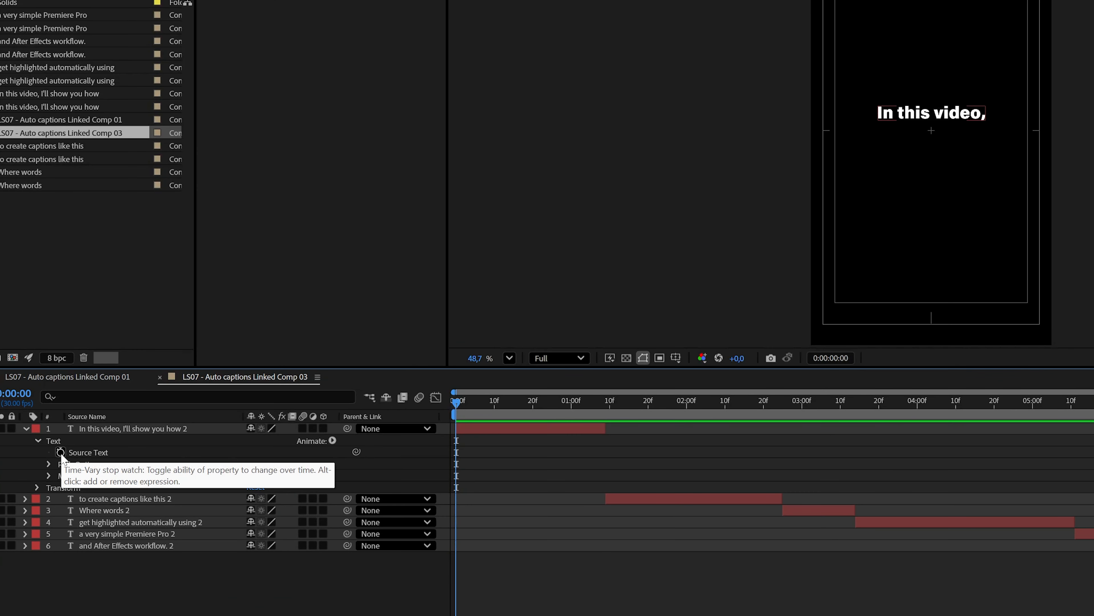
pyautogui.keyDown('alt'); pyautogui.click(55, 397); pyautogui.keyUp('alt')
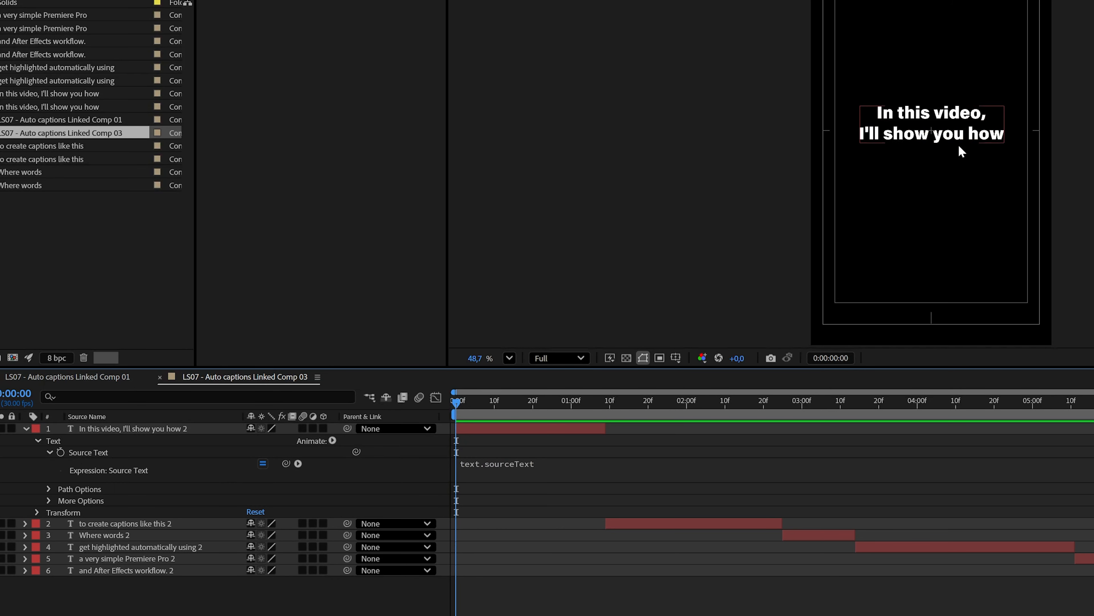
# Step: Copy only the Source Text expression from the first caption layer and paste it onto the other five text layers
pyautogui.rightClick(111, 456)
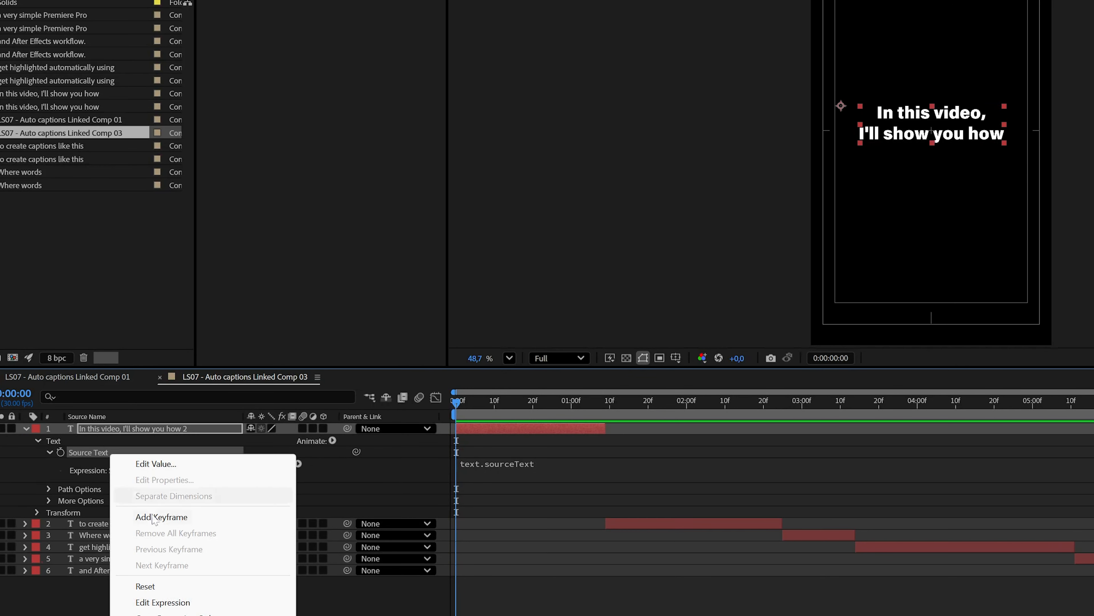
pyautogui.click(186, 613)
pyautogui.click(145, 523)
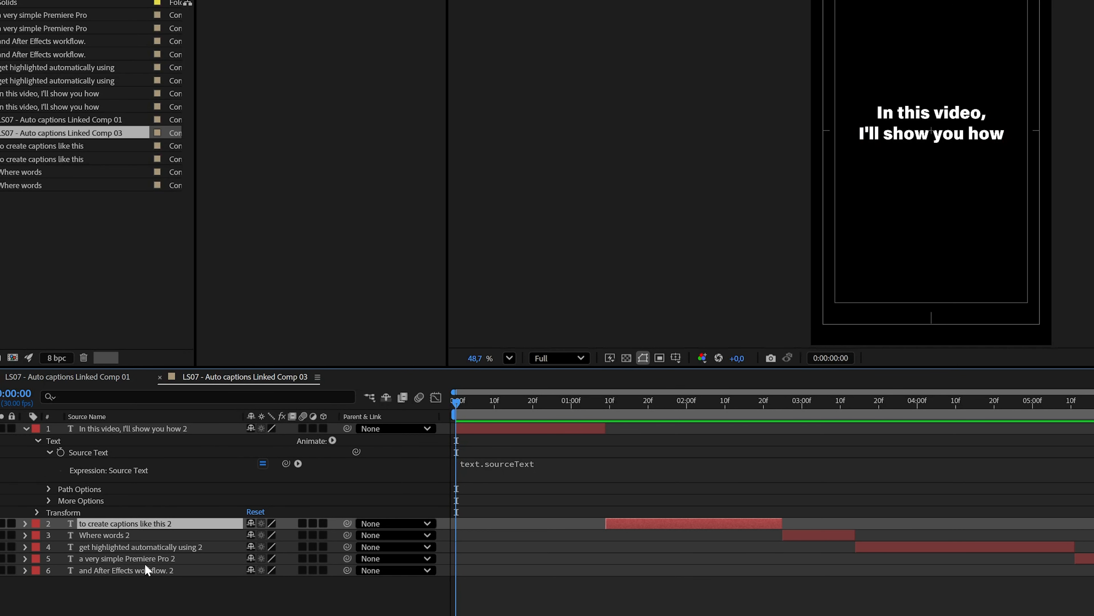
pyautogui.keyDown('shift'); pyautogui.click(144, 570); pyautogui.keyUp('shift')
# Step: Preview the captions and examine the vertical placement of the single-line "Where words" caption
pyautogui.press('space')
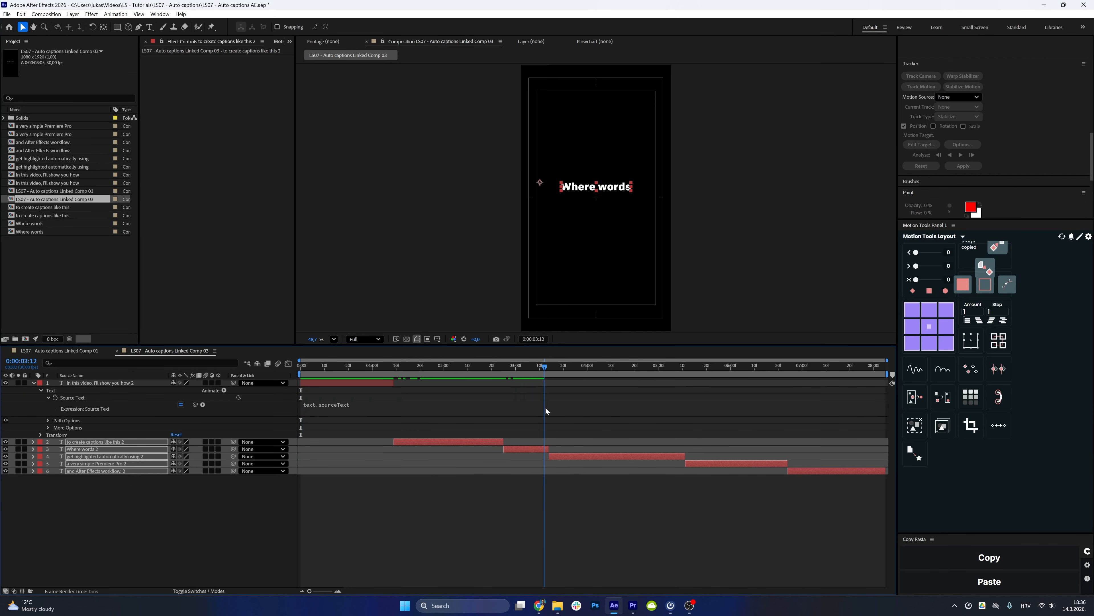
pyautogui.moveTo(546, 410); pyautogui.dragTo(530, 436)
pyautogui.click(533, 481)
pyautogui.click(521, 449)
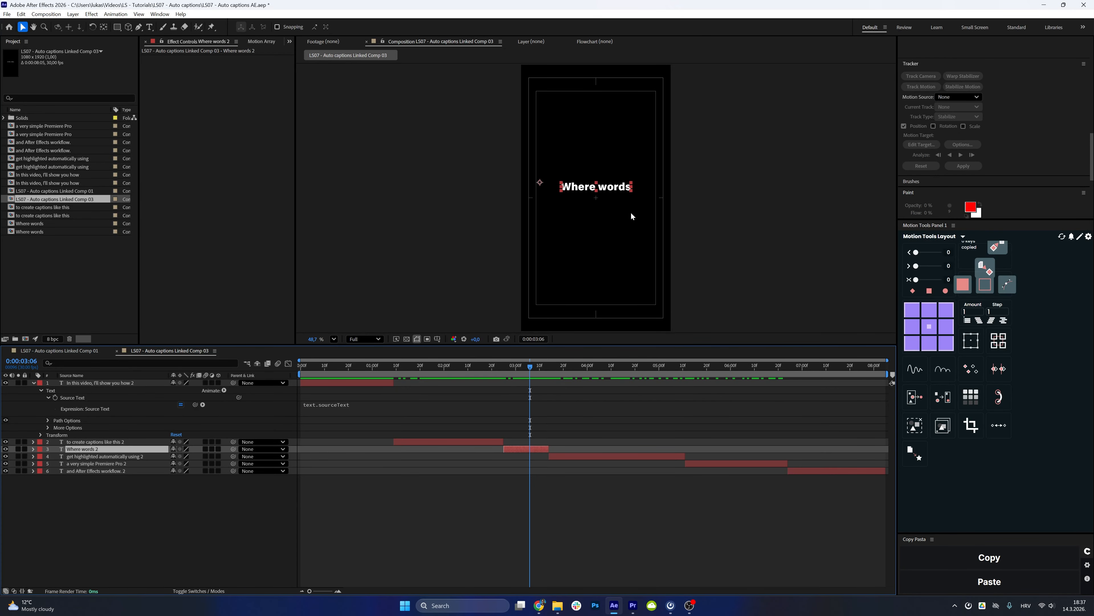
pyautogui.moveTo(506, 372); pyautogui.dragTo(511, 372)
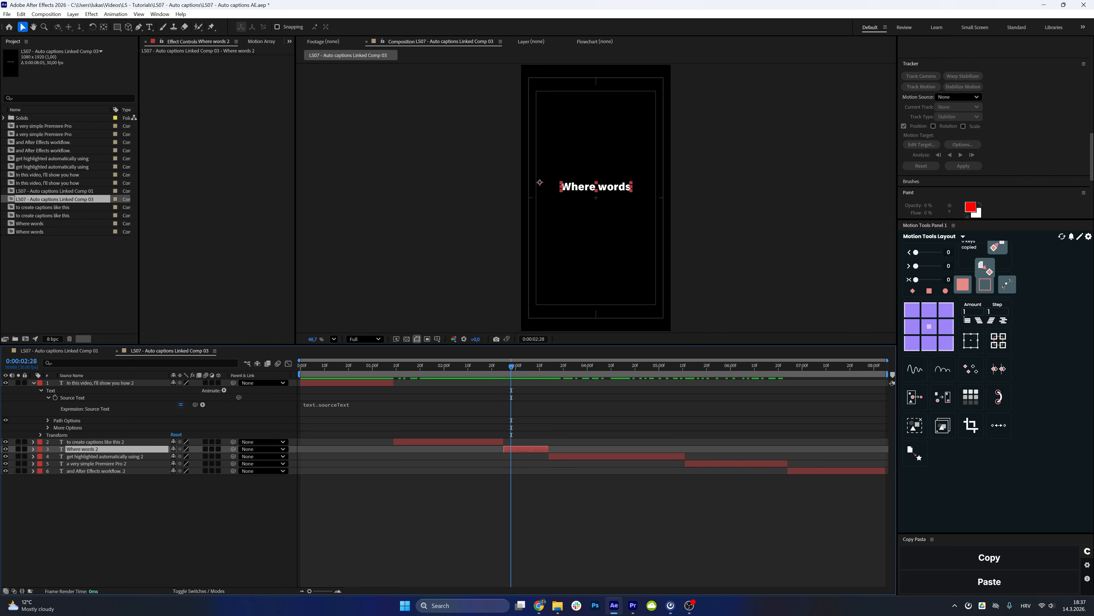
# Step: Replace the first caption's Source Text expression with the code that prepends a blank line to single-line text
pyautogui.click(343, 414)
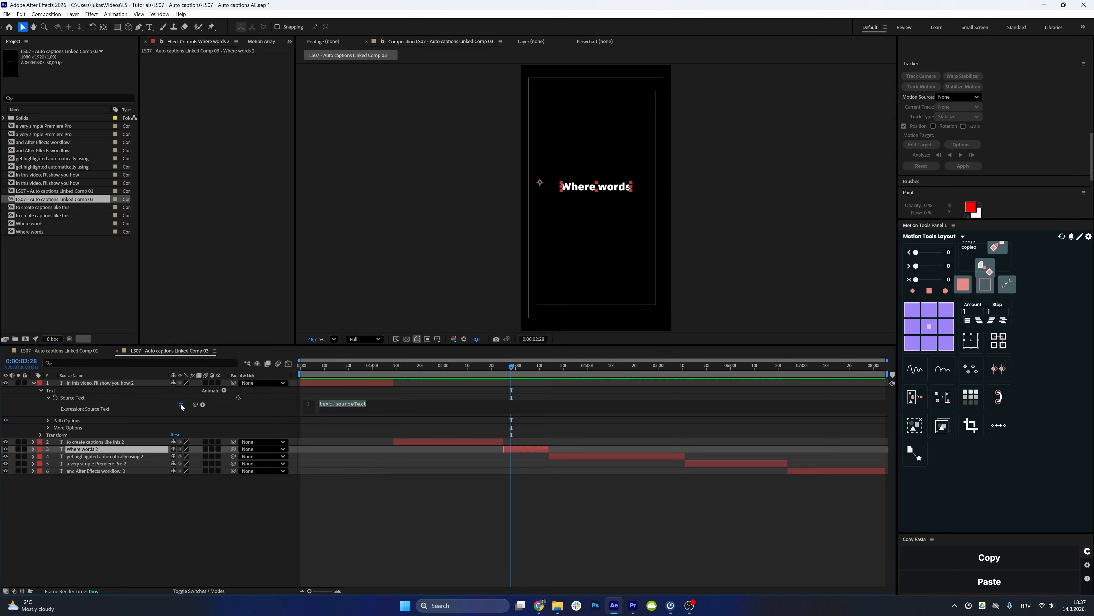
pyautogui.hotkey('ctrl', 'v')
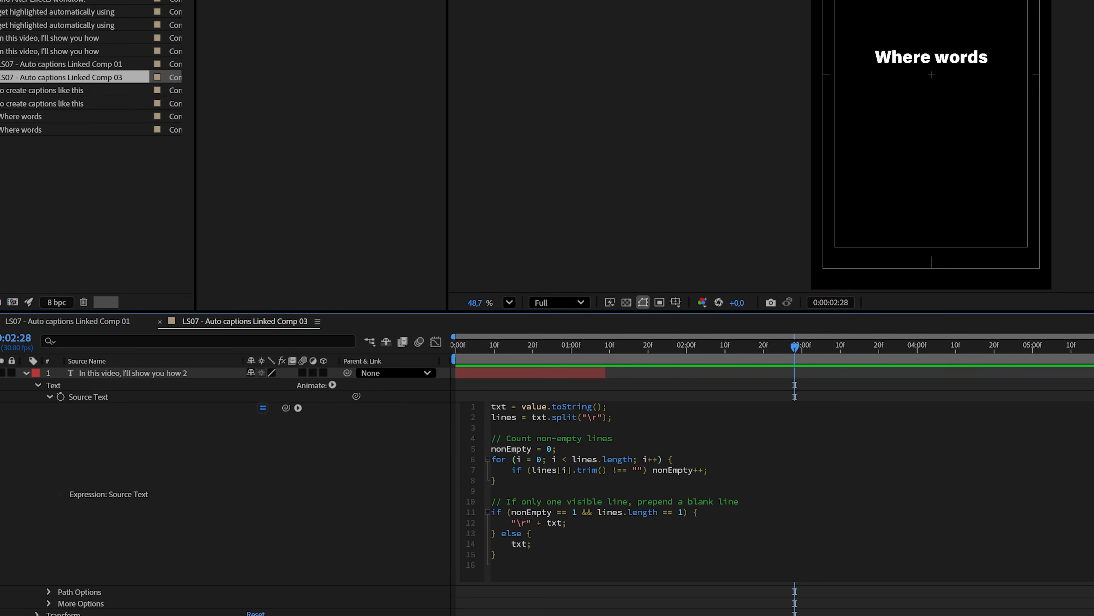
pyautogui.press('KP_Enter')
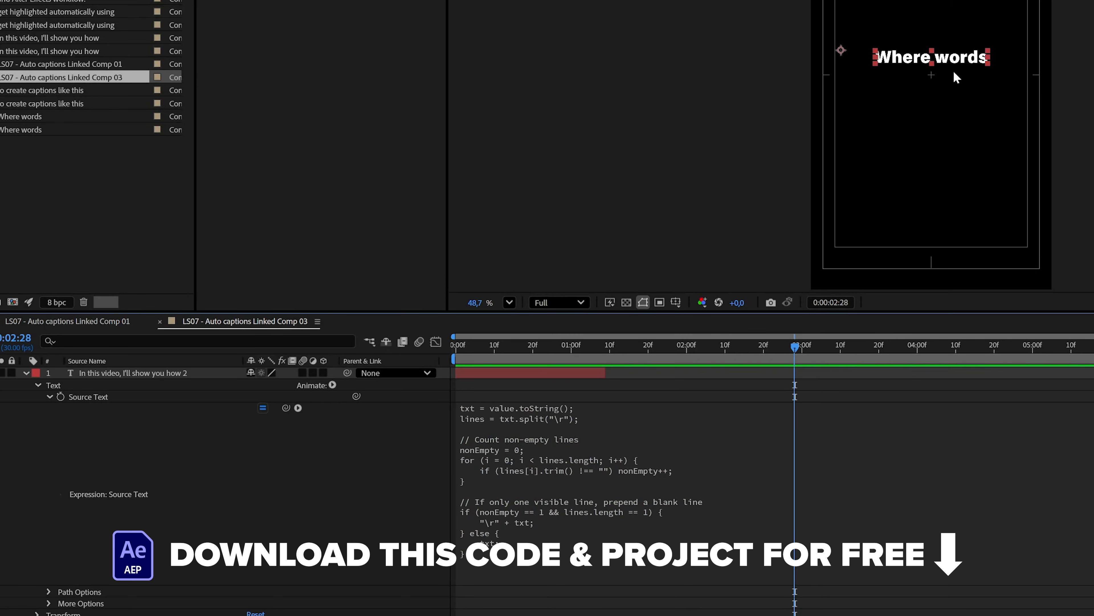
# Step: Copy only the blank-line Source Text expression from the first caption and paste it onto the other five caption layers
pyautogui.click(548, 478)
pyautogui.rightClick(89, 397)
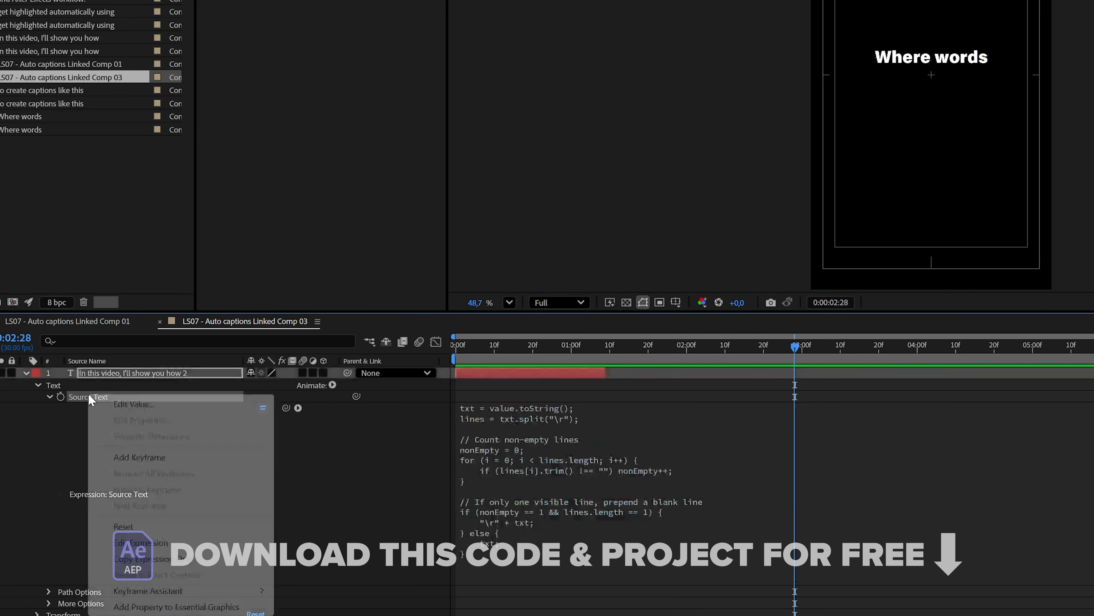
pyautogui.click(158, 560)
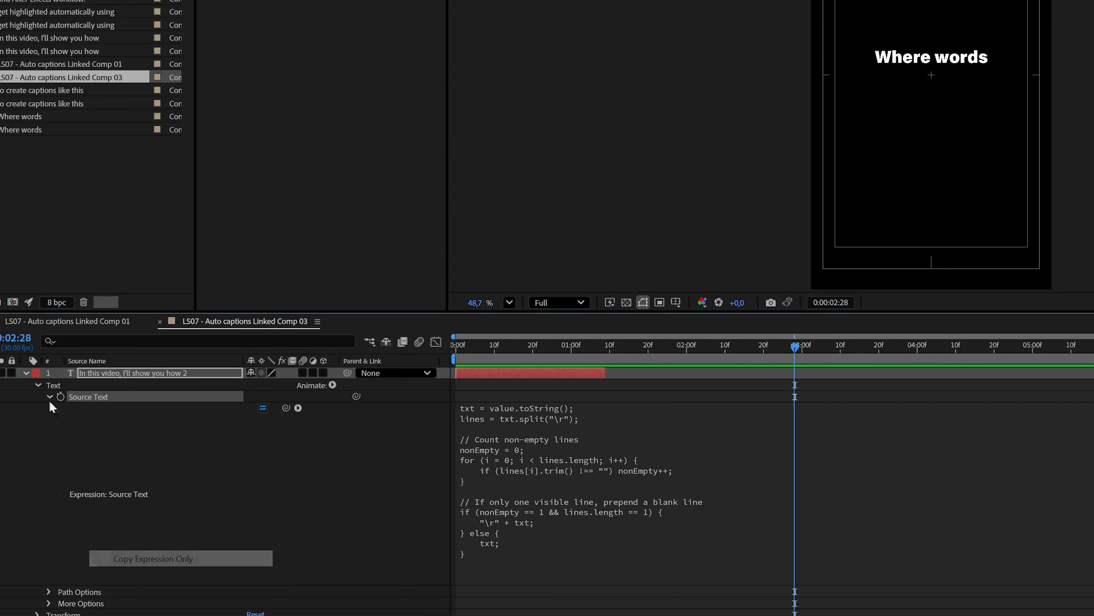
pyautogui.click(27, 378)
pyautogui.click(121, 386)
pyautogui.keyDown('shift'); pyautogui.click(124, 431); pyautogui.keyUp('shift')
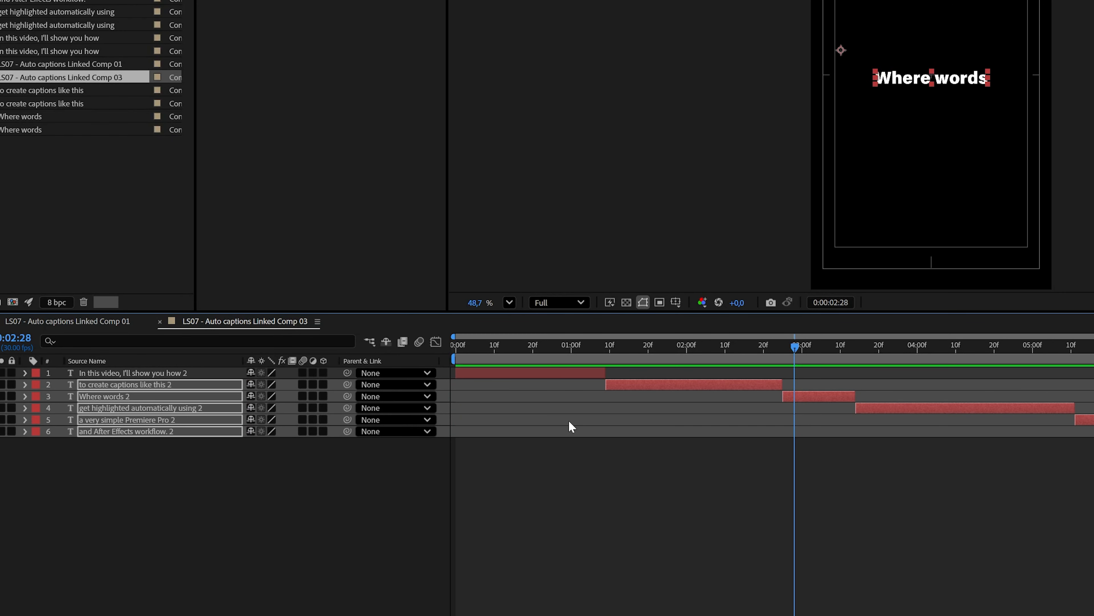
# Step: Scrub through the timeline to check the placement of the single-line and two-line captions
pyautogui.moveTo(551, 354); pyautogui.dragTo(779, 426)
pyautogui.click(814, 352)
pyautogui.click(906, 550)
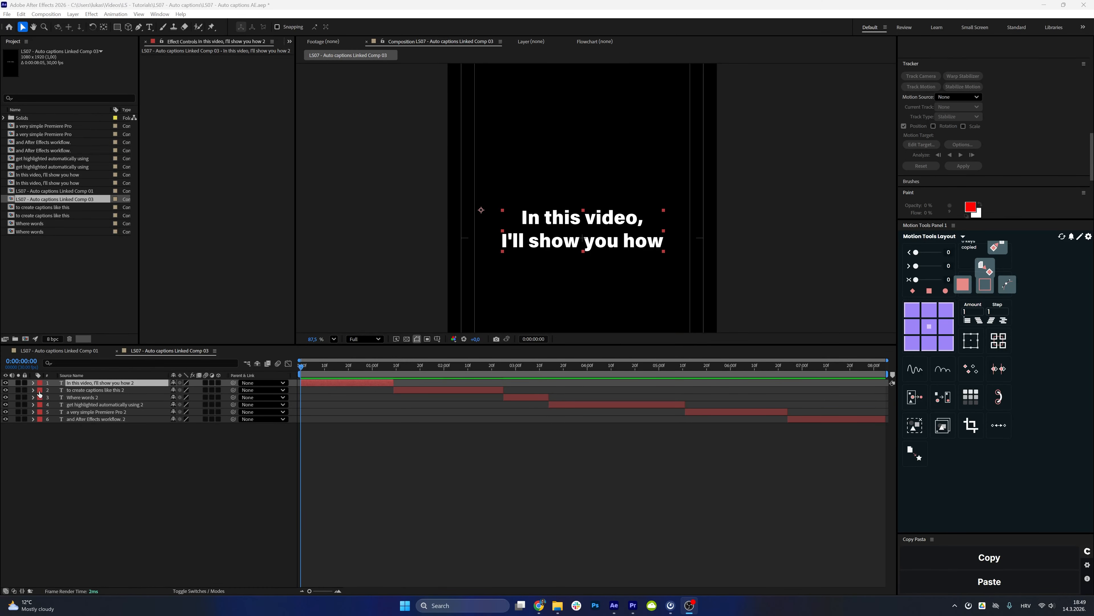
# Step: Add an RGB Fill Color text animator to the first caption layer
pyautogui.click(33, 383)
pyautogui.click(519, 501)
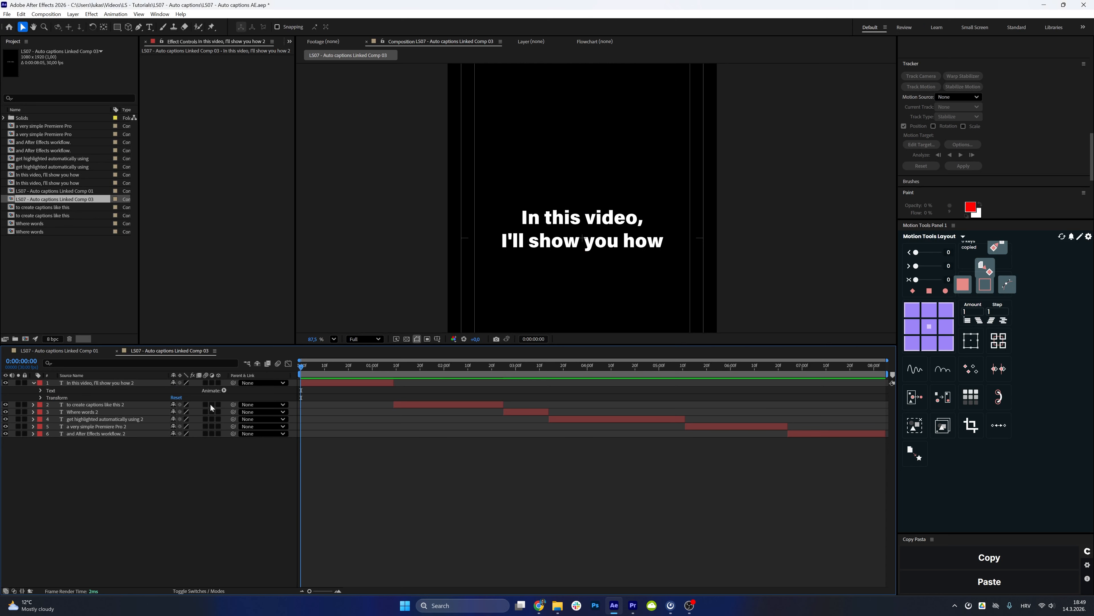
pyautogui.click(224, 391)
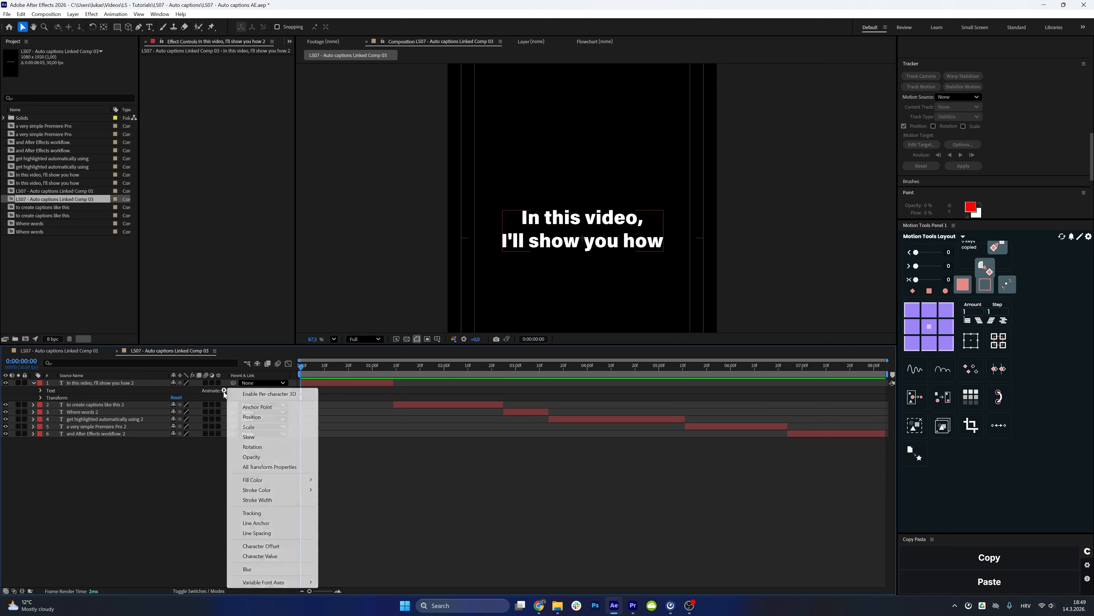
pyautogui.moveTo(276, 479)
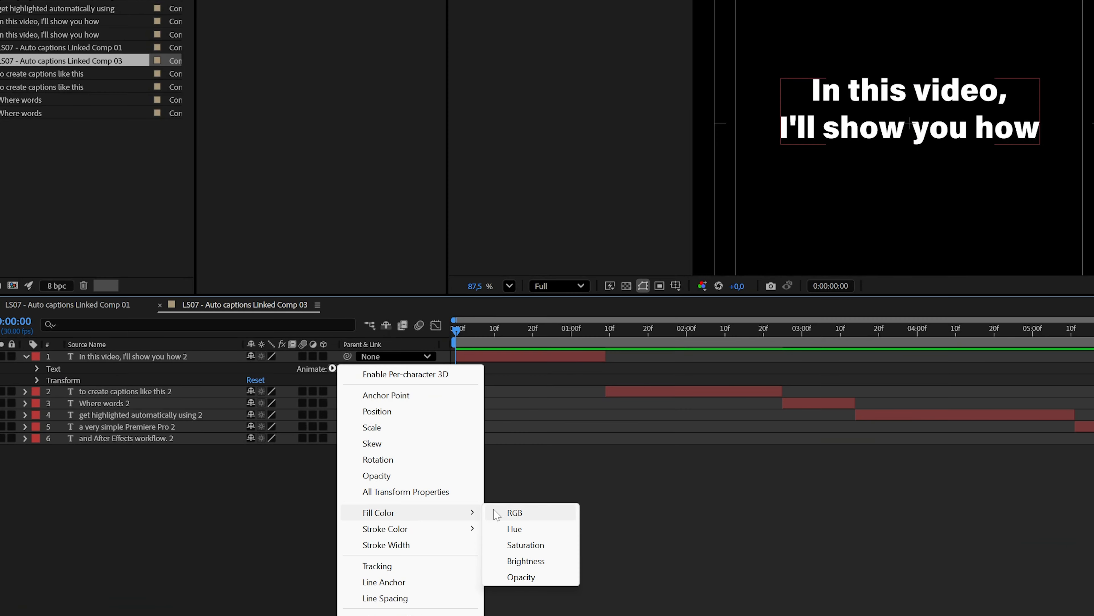
pyautogui.click(331, 481)
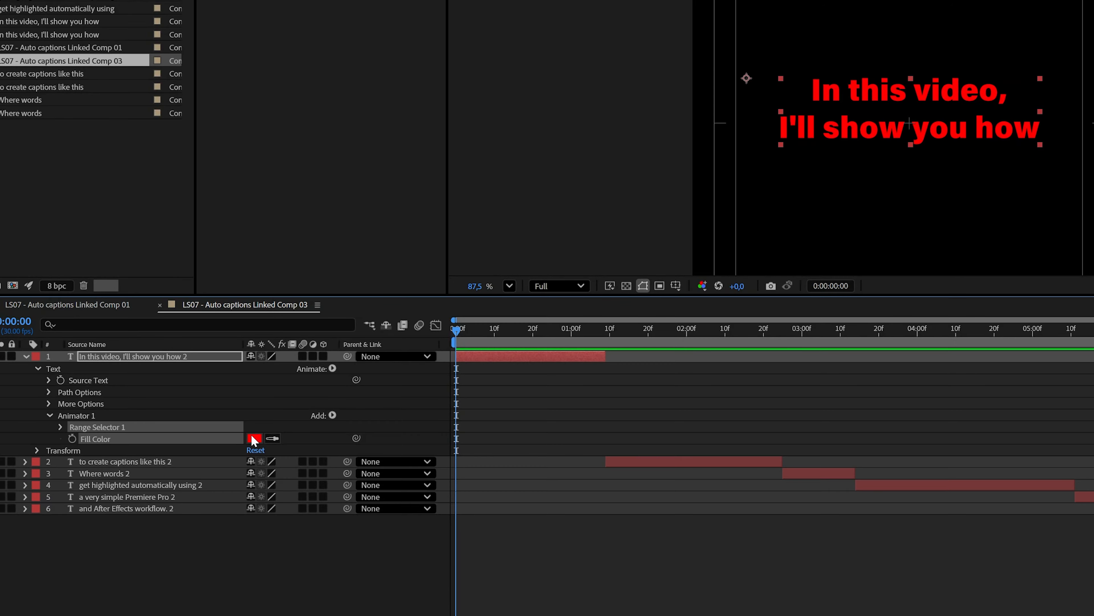
# Step: Set the first caption's animator Fill Color to light blue, 00C6FF
pyautogui.click(254, 438)
pyautogui.click(571, 240)
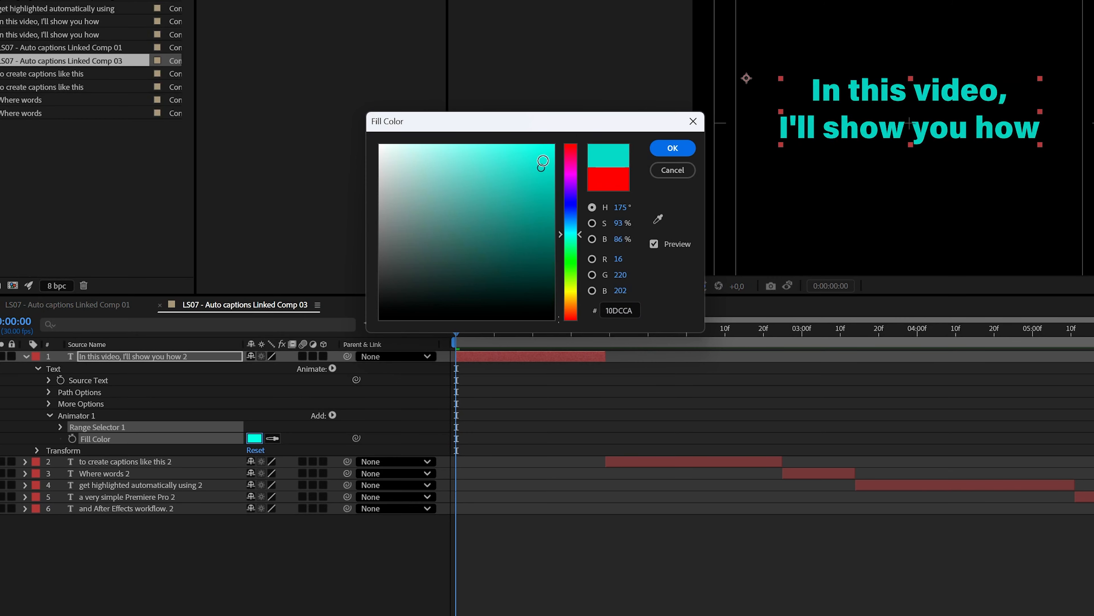
pyautogui.moveTo(572, 241); pyautogui.dragTo(572, 225)
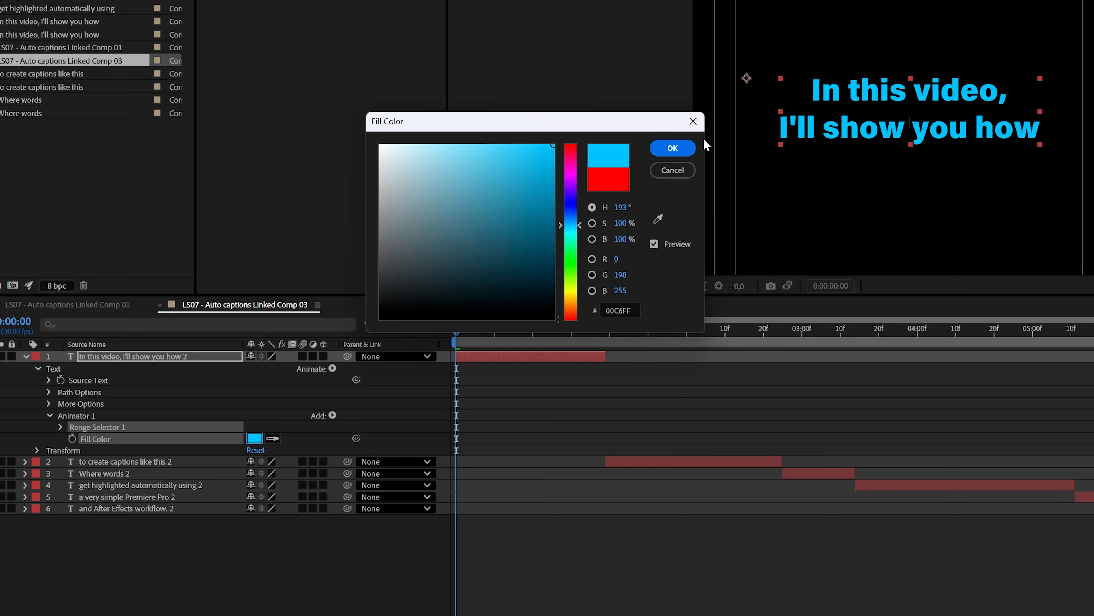
pyautogui.click(672, 148)
# Step: In Range Selector 1's advanced settings, set Units to Index, Based On to Words and Smoothness to 0%
pyautogui.click(61, 426)
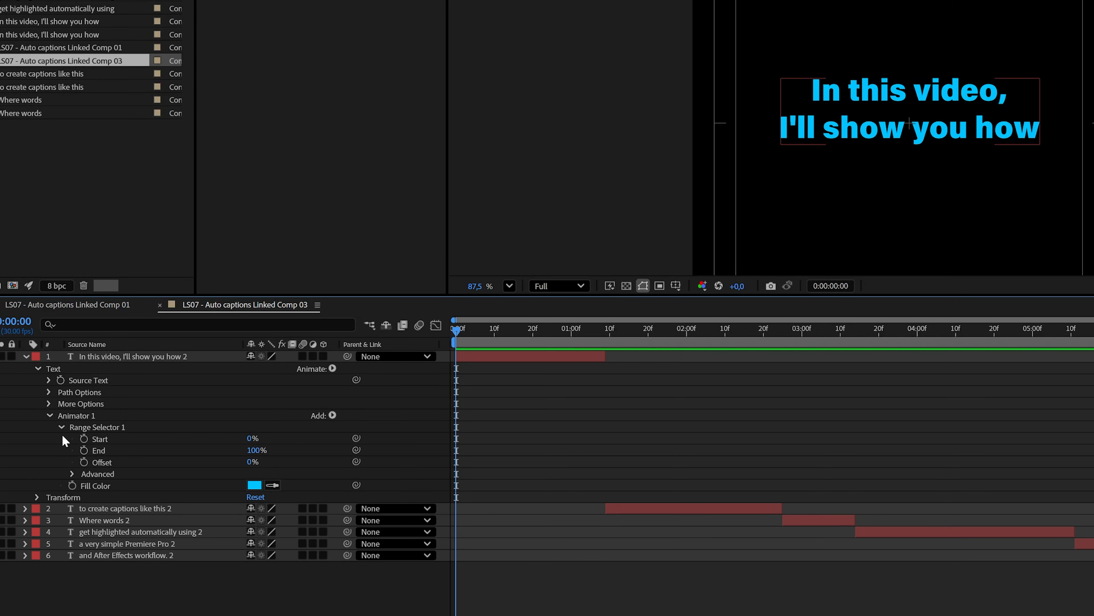
pyautogui.click(71, 473)
pyautogui.click(293, 484)
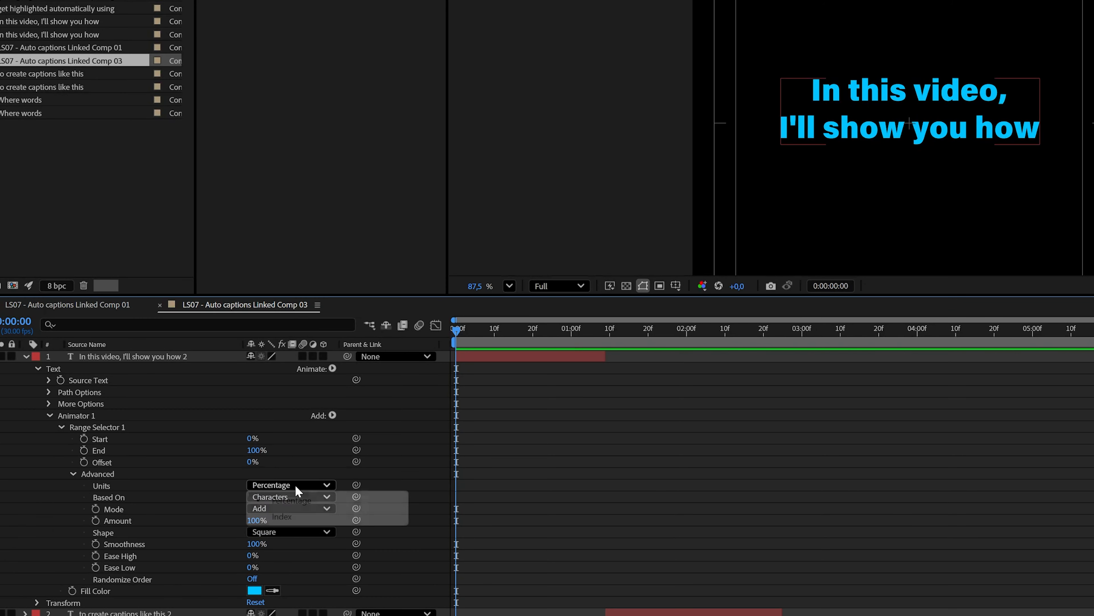
pyautogui.click(299, 514)
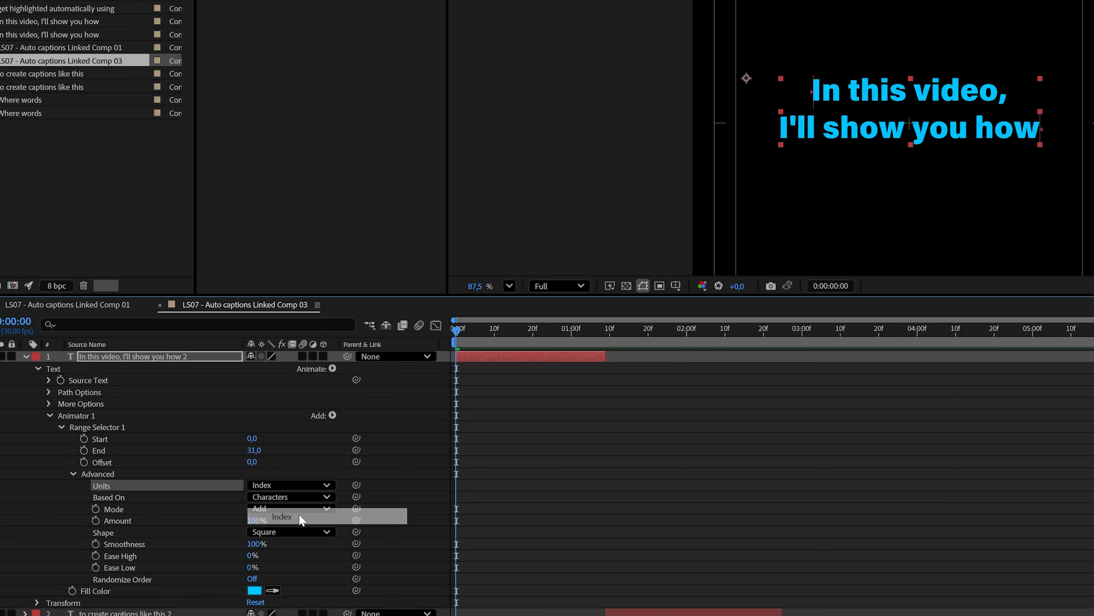
pyautogui.click(289, 499)
pyautogui.click(288, 544)
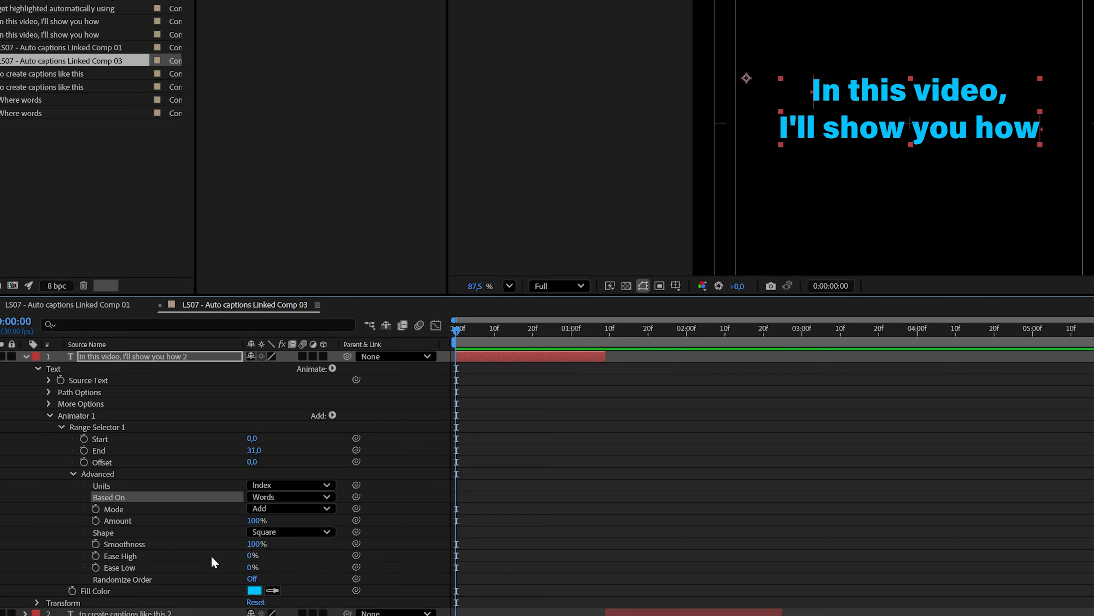
pyautogui.moveTo(249, 547); pyautogui.dragTo(57, 556)
# Step: Give the range selector's End the expression text = text.sourceText.toString(); wordCount = text.split(/\s+/).length; Math.ceil(wordCount / 2);
pyautogui.click(125, 438)
pyautogui.click(125, 450)
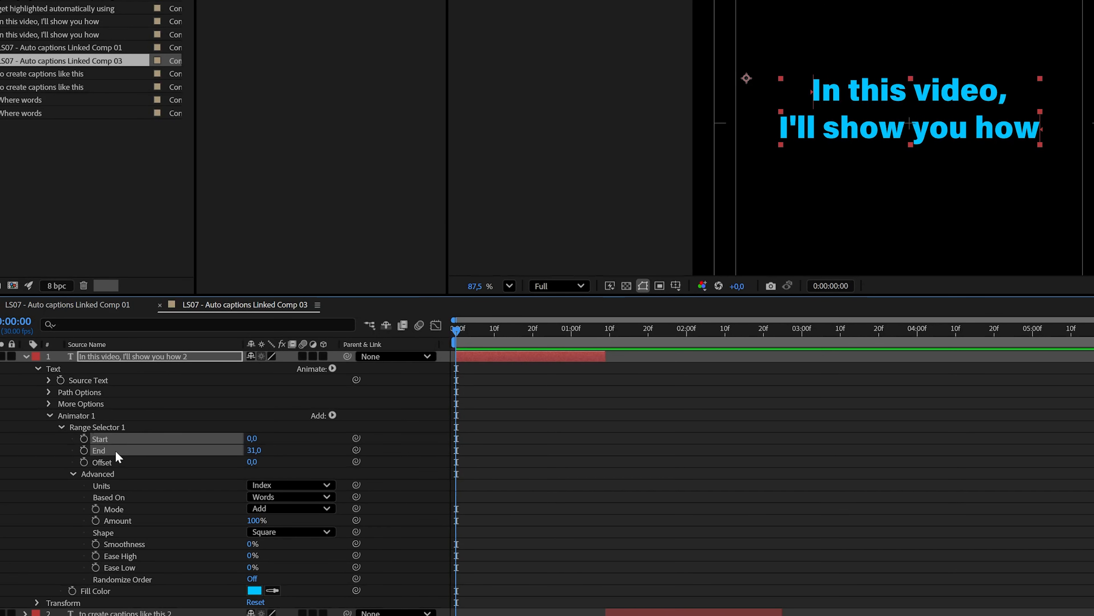
pyautogui.click(120, 464)
pyautogui.click(129, 451)
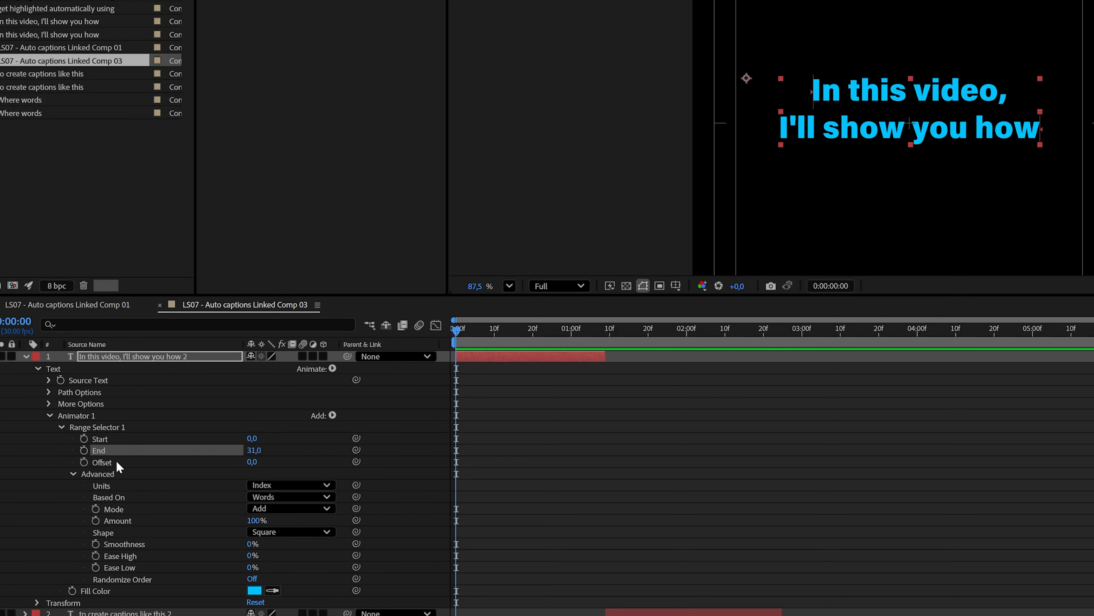
pyautogui.keyDown('alt'); pyautogui.click(84, 450); pyautogui.keyUp('alt')
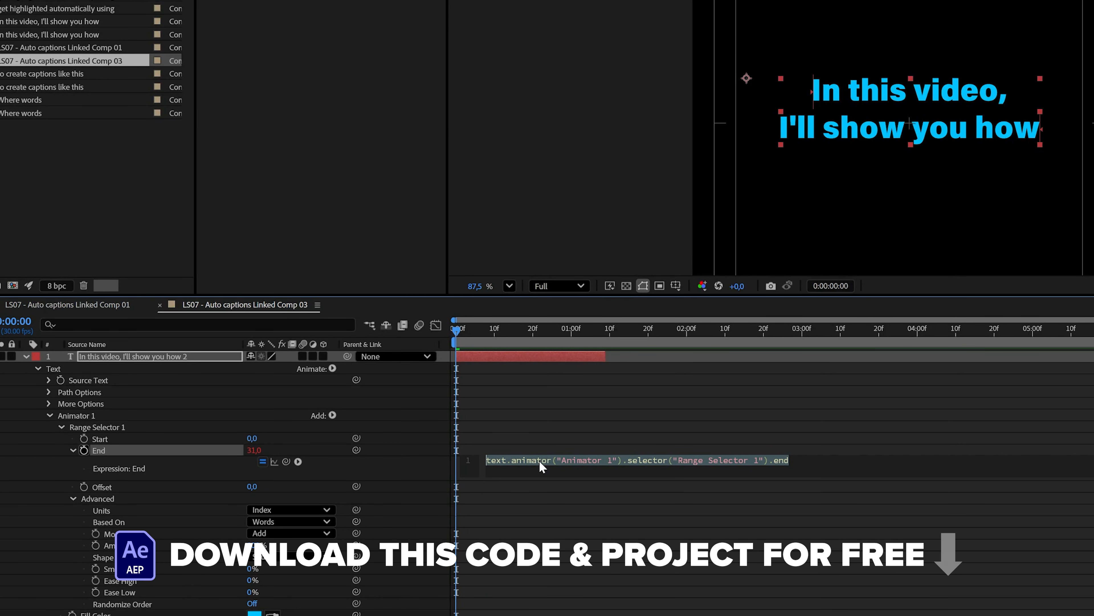
pyautogui.write('text = text.sourceText.toString(); wordCount = text.split(/\\s+/).length; Math.ceil(wordCount / 2);')
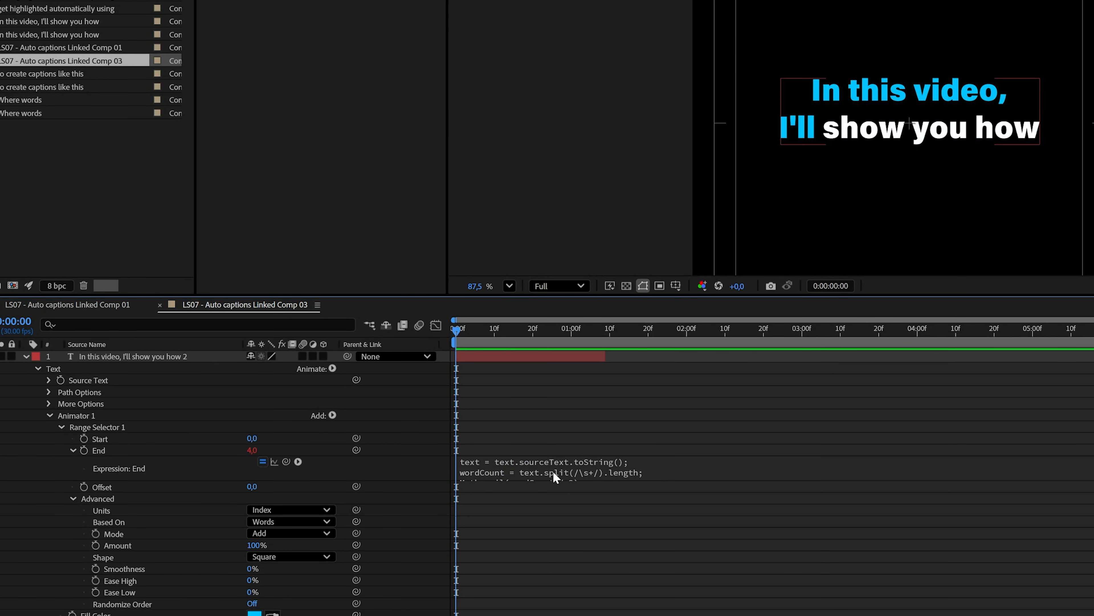
pyautogui.click(512, 460)
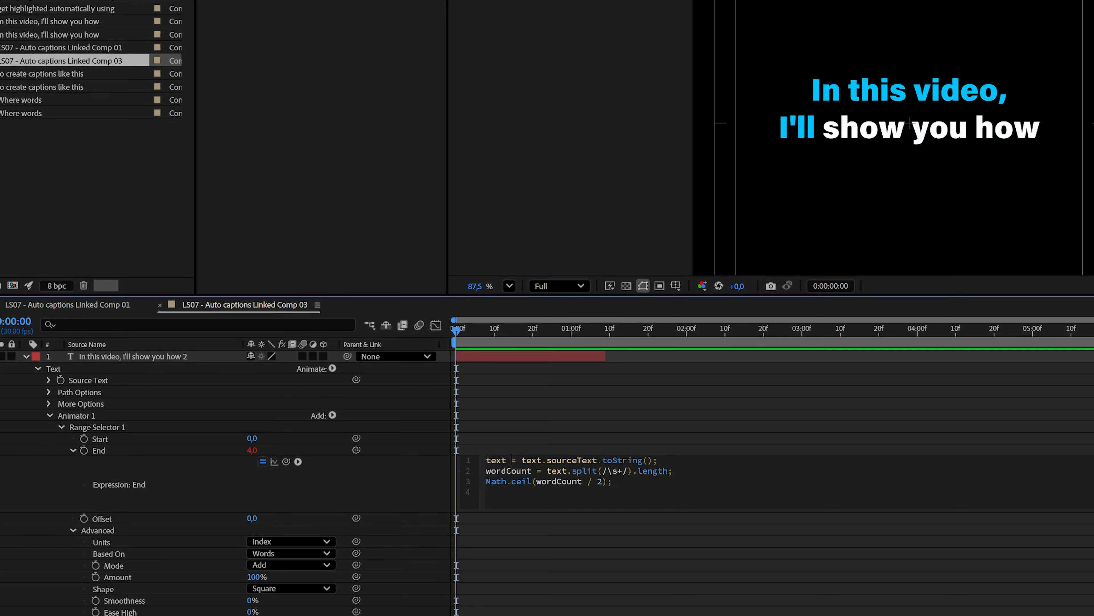
pyautogui.moveTo(484, 461); pyautogui.dragTo(546, 471)
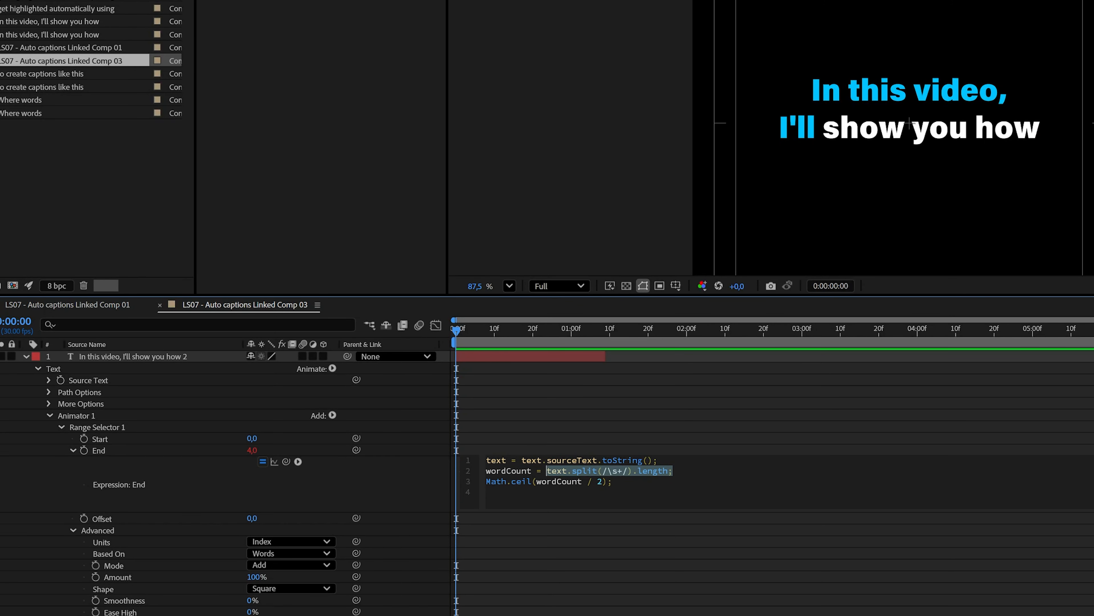
# Step: Try a divisor of 4 for wordCount in the End expression to highlight fewer words
pyautogui.click(602, 482)
pyautogui.doubleClick(599, 482)
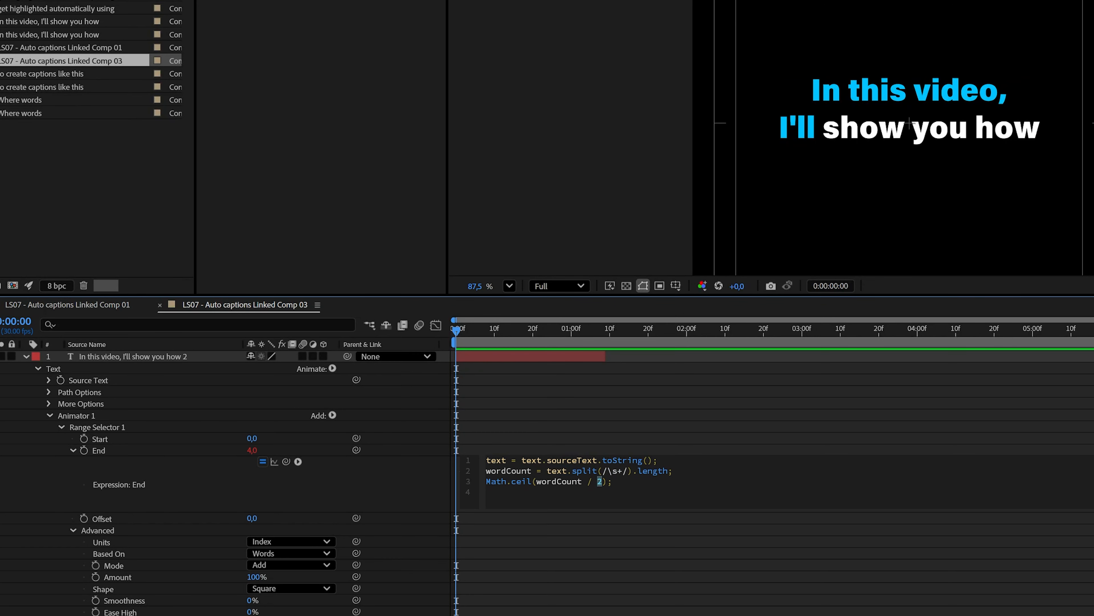
pyautogui.write('4);')
pyautogui.press('KP_Enter')
# Step: Restore the wordCount divisor in the End expression to 2
pyautogui.click(600, 485)
pyautogui.doubleClick(600, 484)
pyautogui.press('BackSpace')
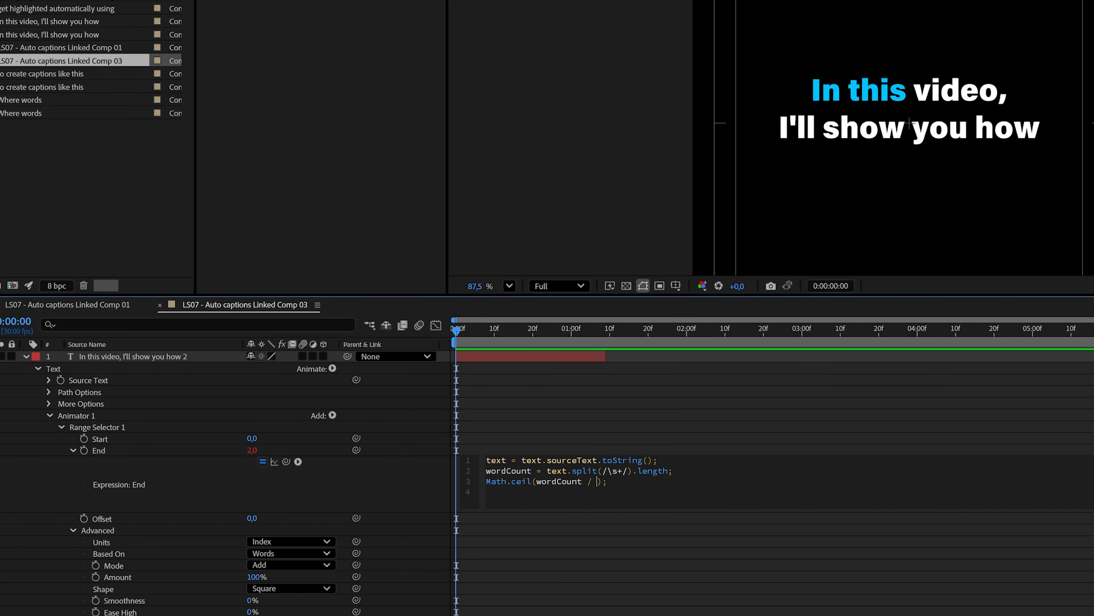
pyautogui.write('2')
pyautogui.press('KP_Enter')
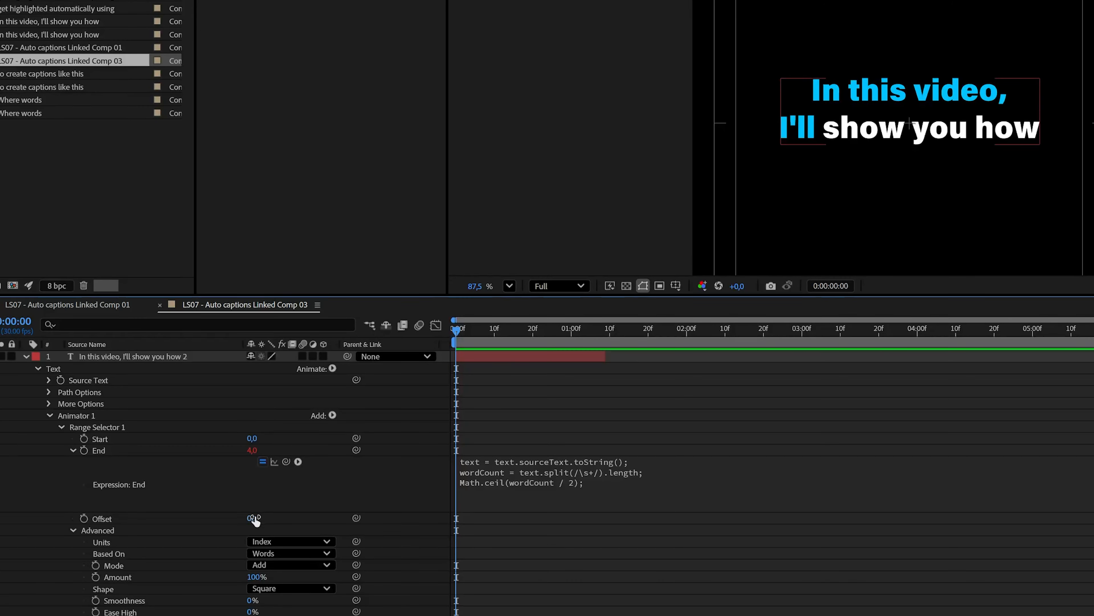
# Step: Try an Offset of 1 on the first caption's range selector and undo it
pyautogui.moveTo(254, 520); pyautogui.dragTo(253, 518)
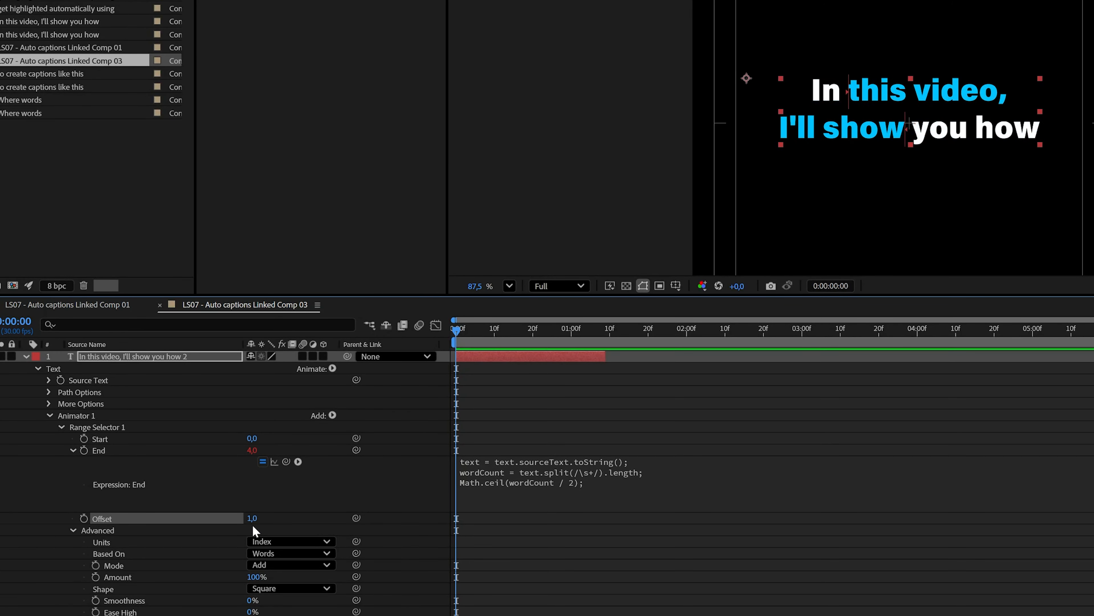
pyautogui.hotkey('ctrl', 'z')
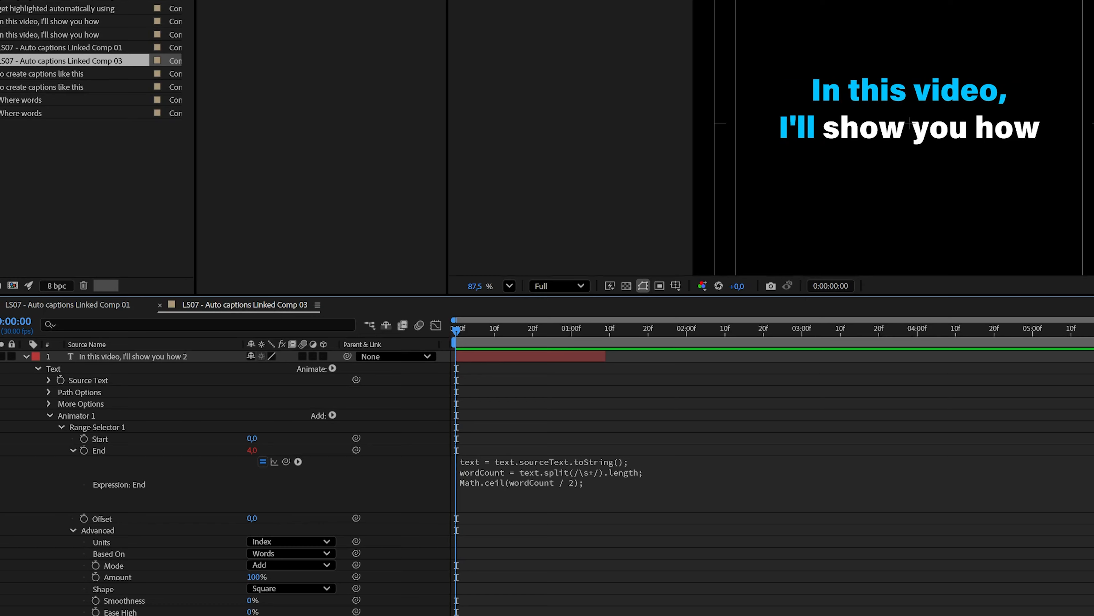
# Step: Give the range selector's Offset the expression seedRandom(index, true); random(0, 3);
pyautogui.keyDown('alt'); pyautogui.click(84, 518); pyautogui.keyUp('alt')
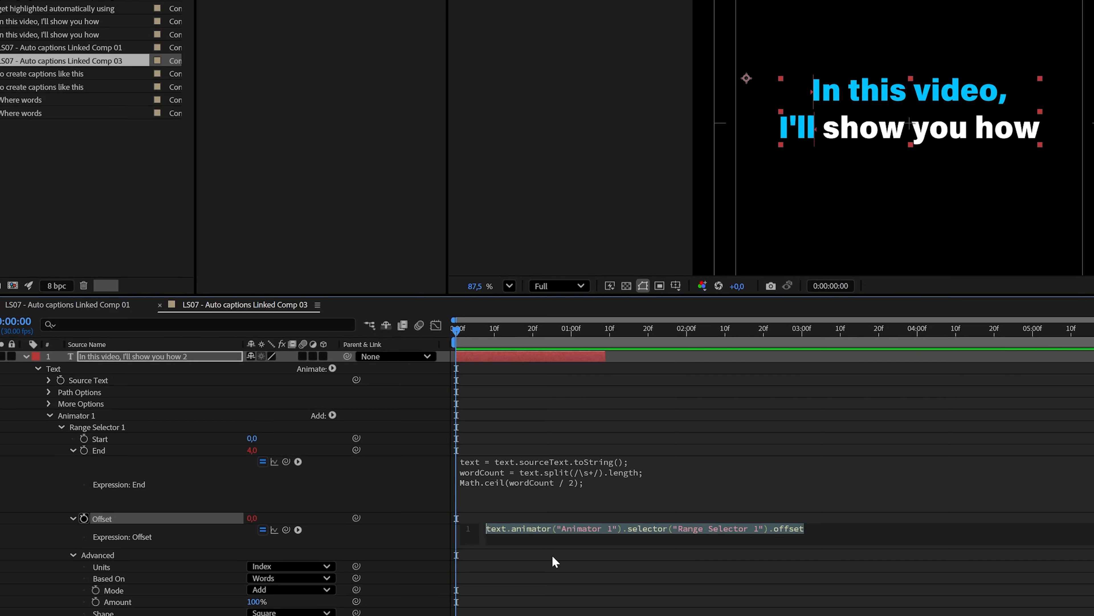
pyautogui.write('random(0, 3);')
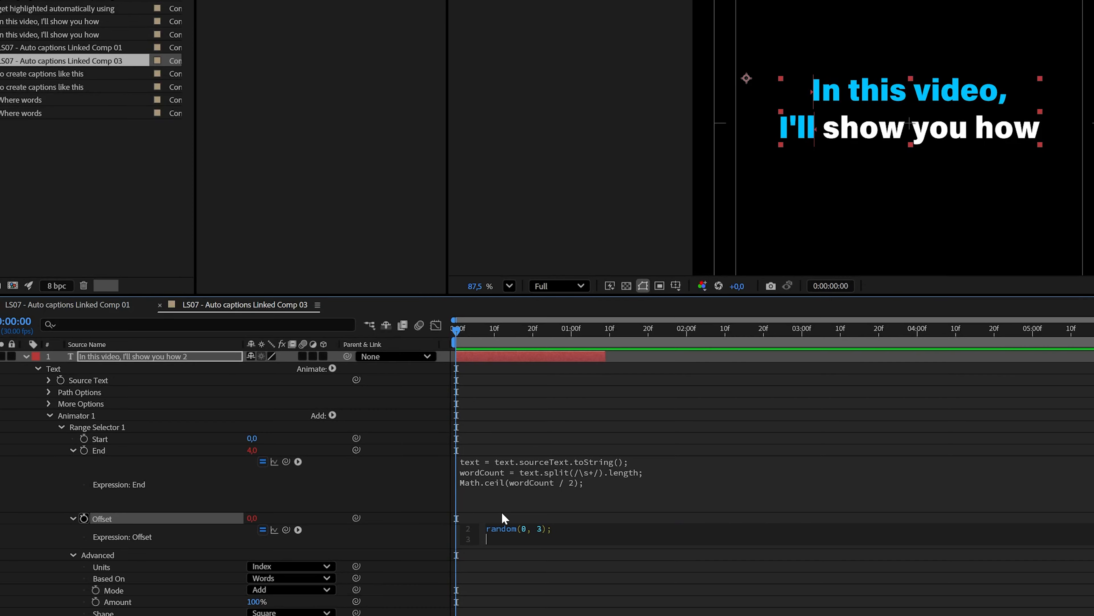
pyautogui.click(468, 506)
pyautogui.click(544, 534)
pyautogui.click(589, 547)
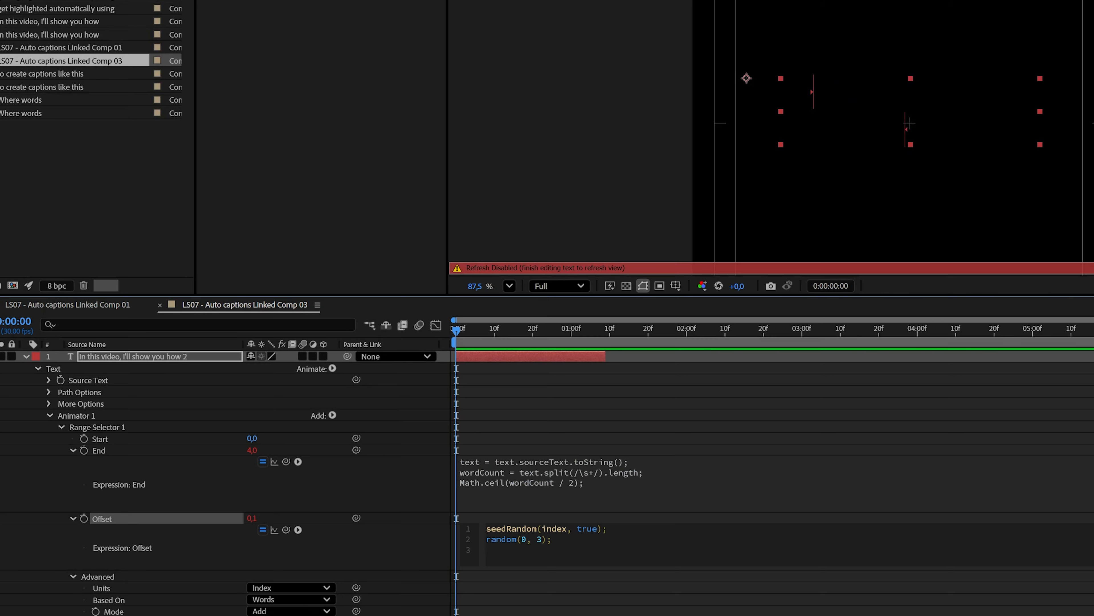
pyautogui.click(629, 589)
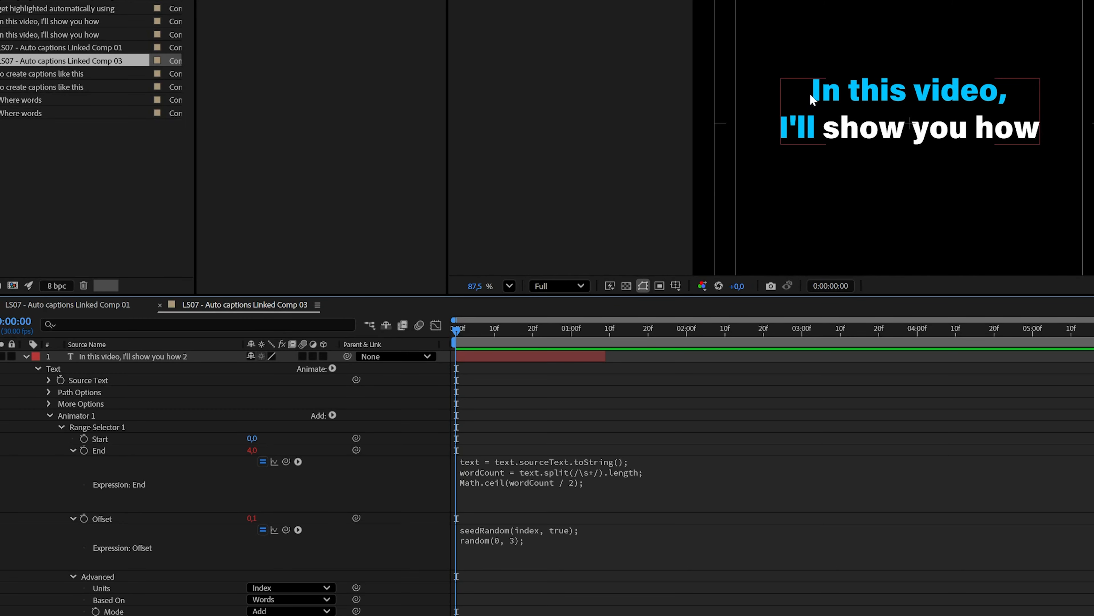
# Step: Copy Animator 1 from the first caption, paste it onto the other five caption layers, and collapse the layer properties
pyautogui.click(50, 416)
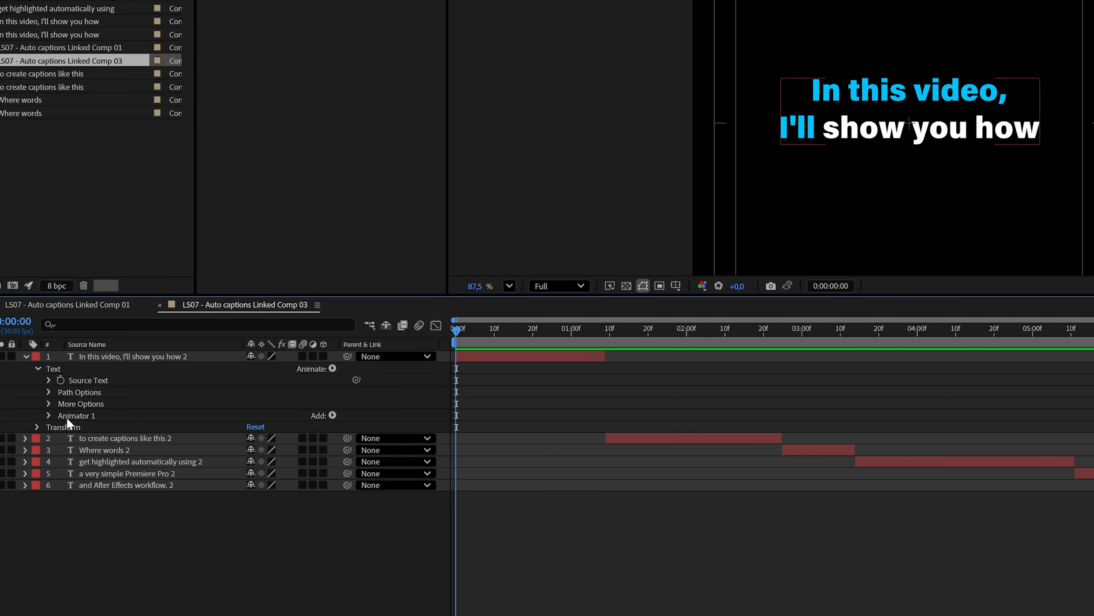
pyautogui.click(85, 414)
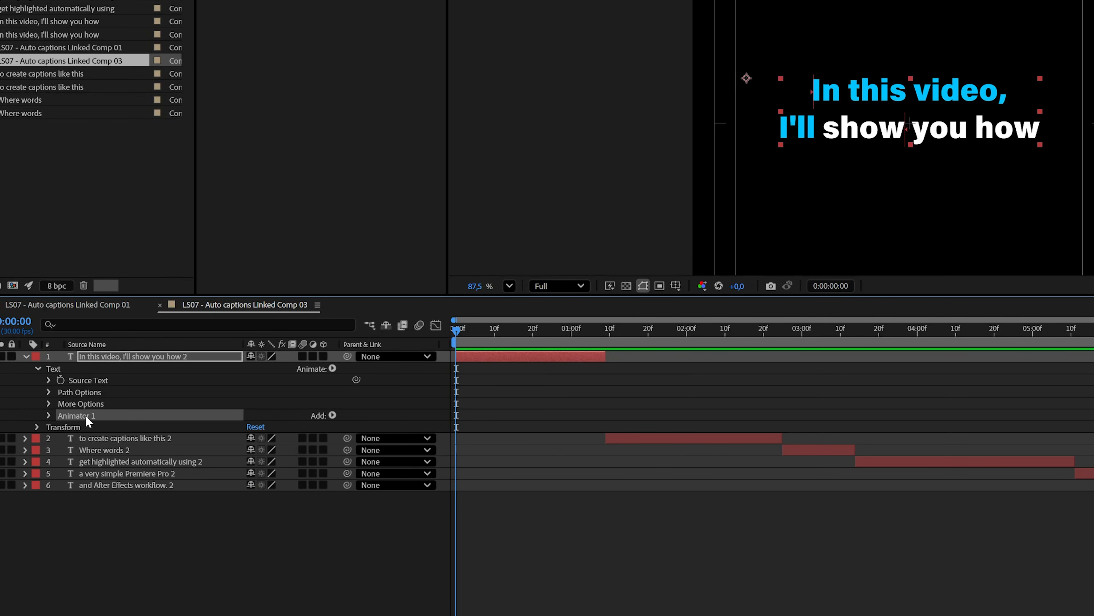
pyautogui.click(108, 437)
pyautogui.keyDown('shift'); pyautogui.click(125, 484); pyautogui.keyUp('shift')
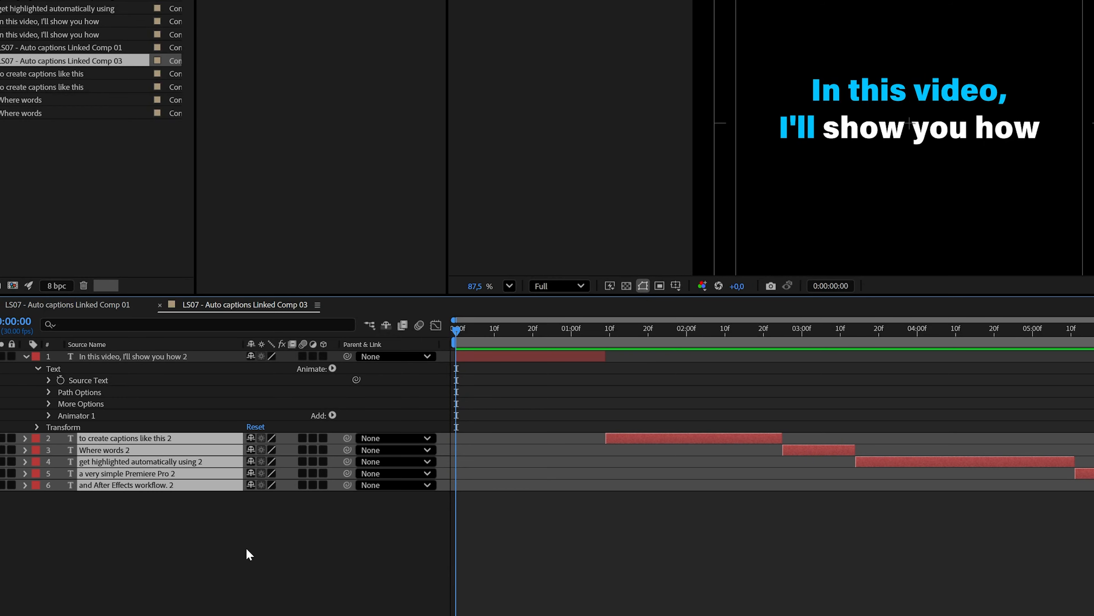
pyautogui.hotkey('ctrl', 'v')
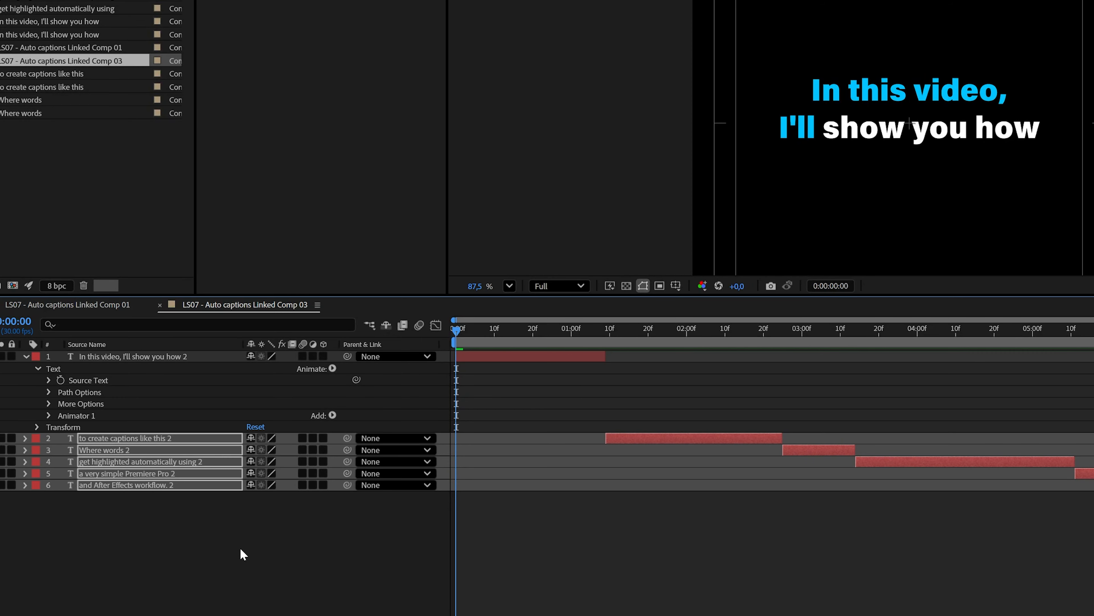
pyautogui.click(328, 570)
pyautogui.moveTo(125, 483); pyautogui.dragTo(122, 368)
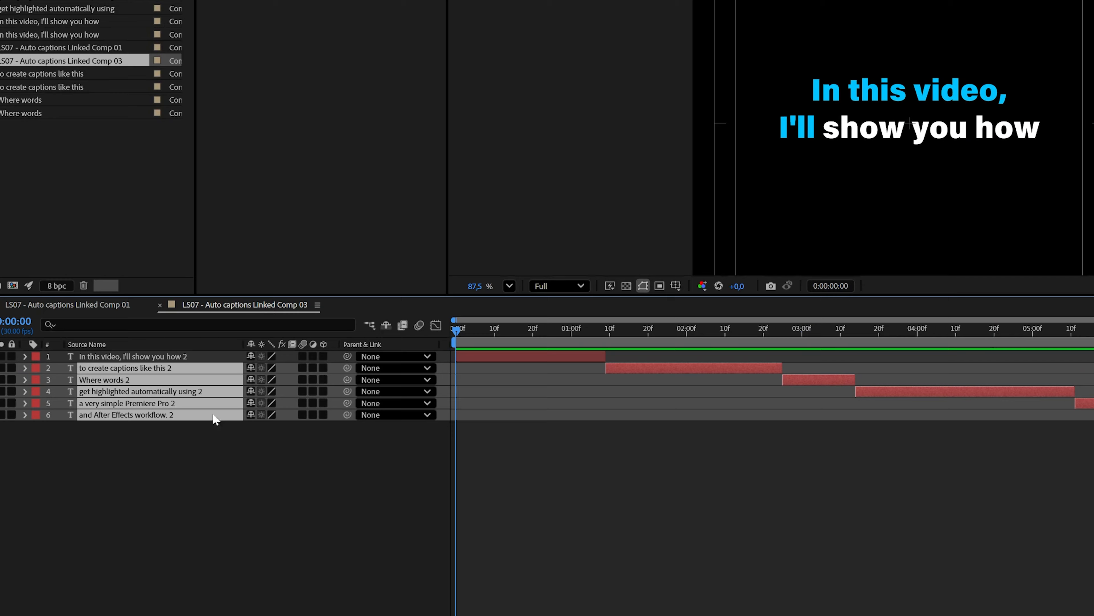
pyautogui.click(593, 502)
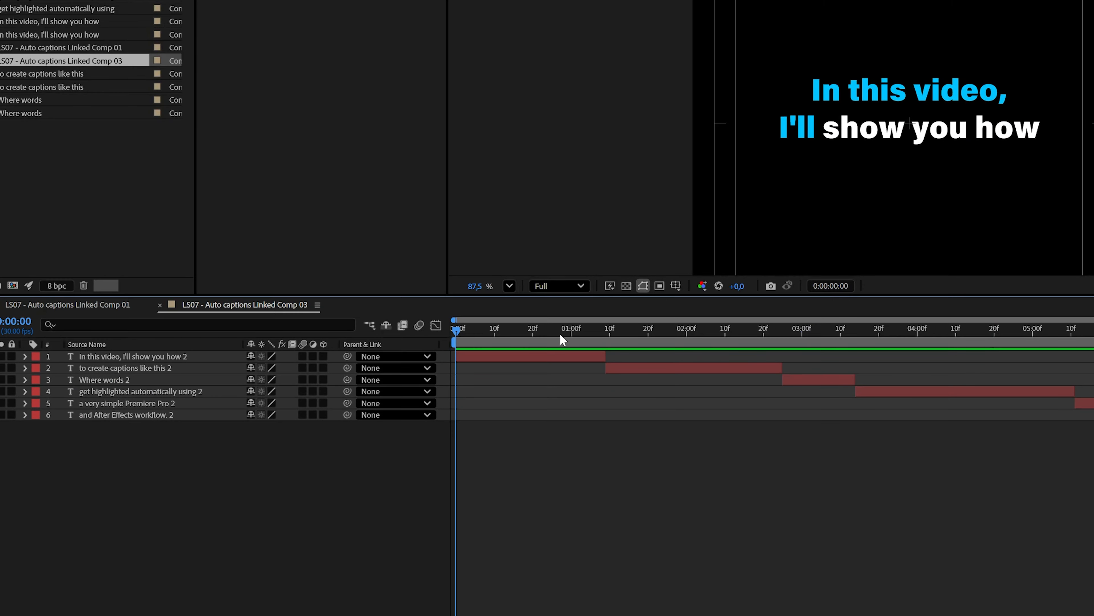
# Step: Scrub through the timeline to check the blue word highlights on every caption
pyautogui.moveTo(522, 336); pyautogui.dragTo(1093, 388)
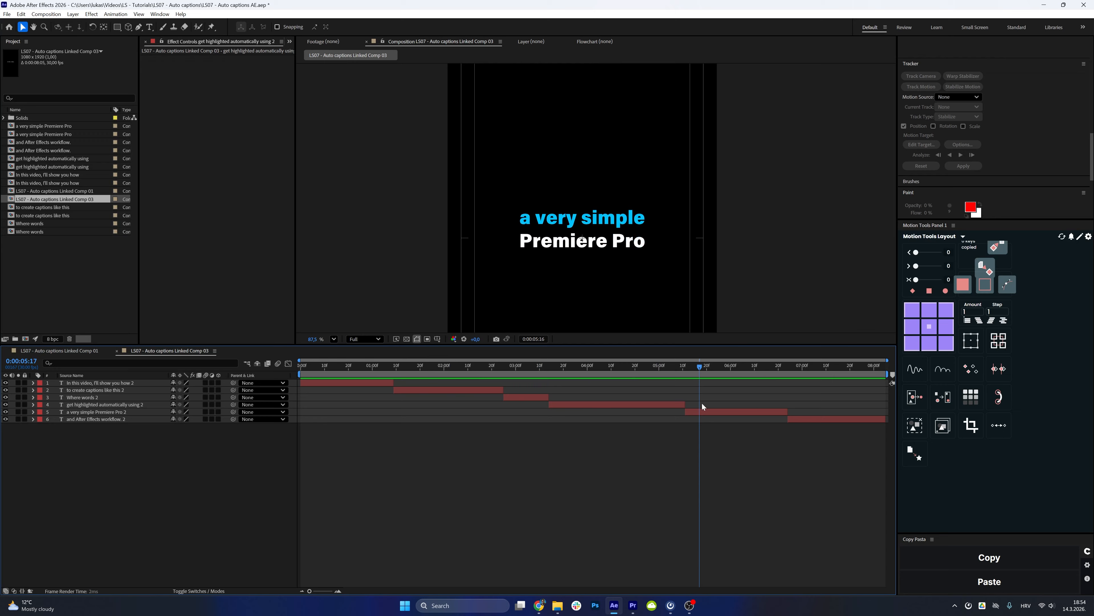
pyautogui.moveTo(702, 404); pyautogui.dragTo(862, 416)
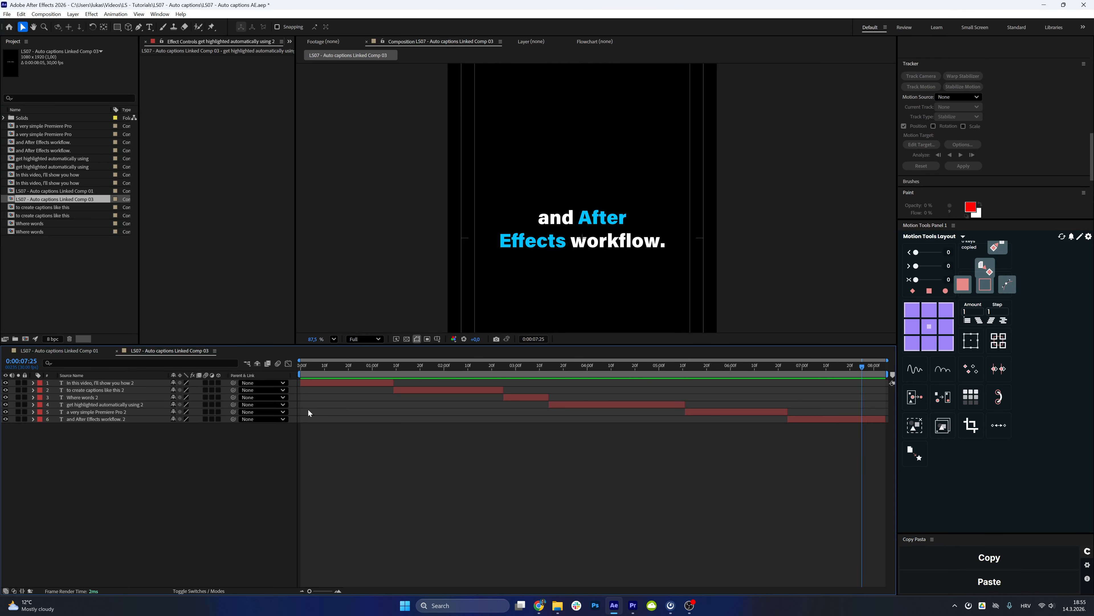
# Step: Add a variable font Weight property to Animator 1 of the first caption layer
pyautogui.moveTo(311, 377); pyautogui.dragTo(301, 375)
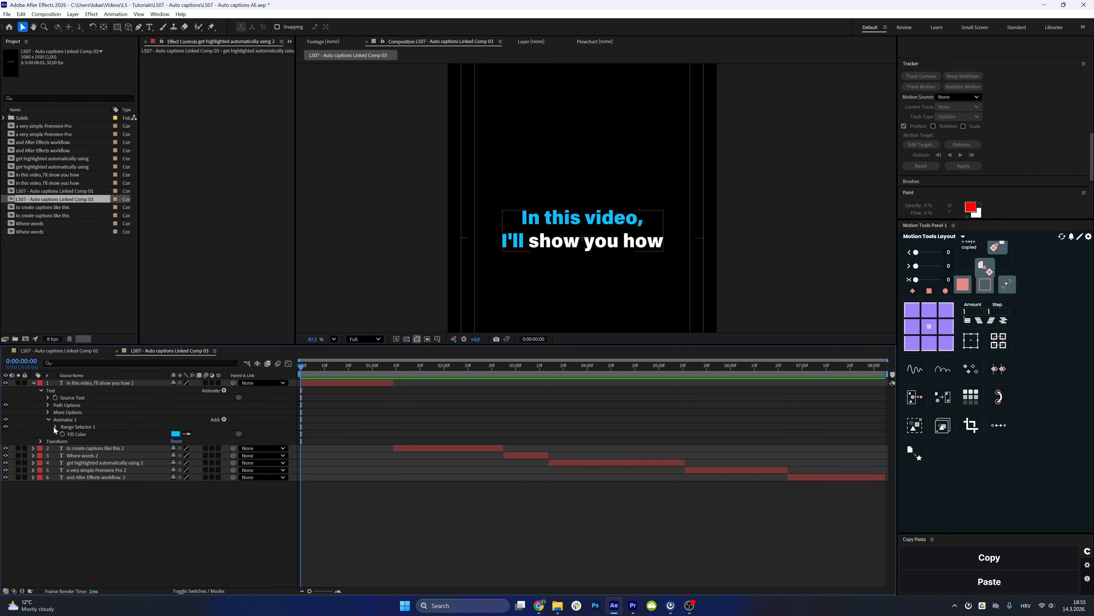
pyautogui.click(55, 427)
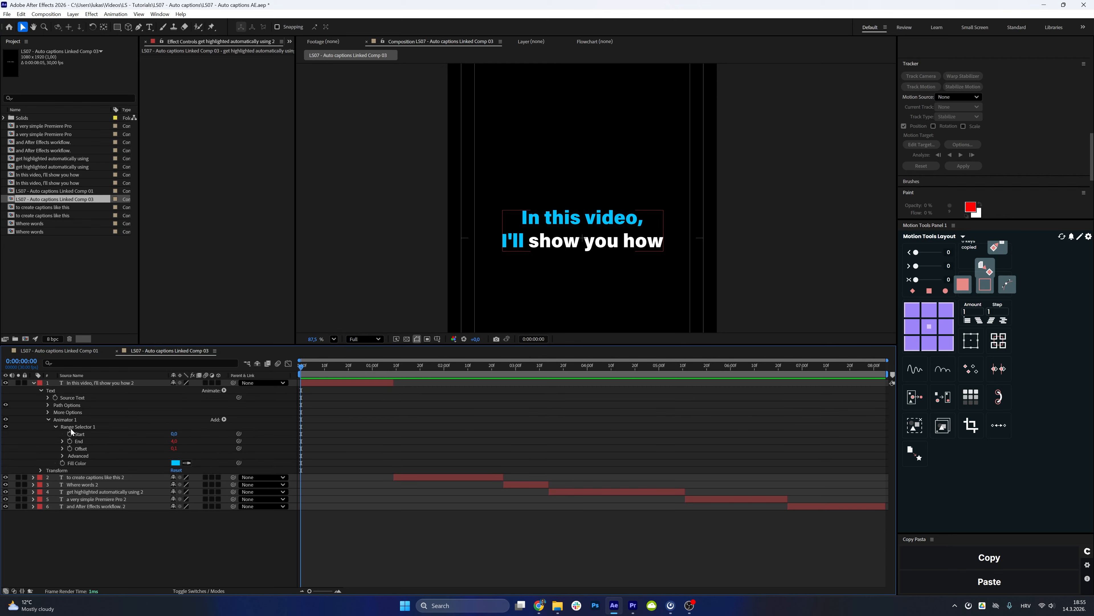
pyautogui.click(87, 428)
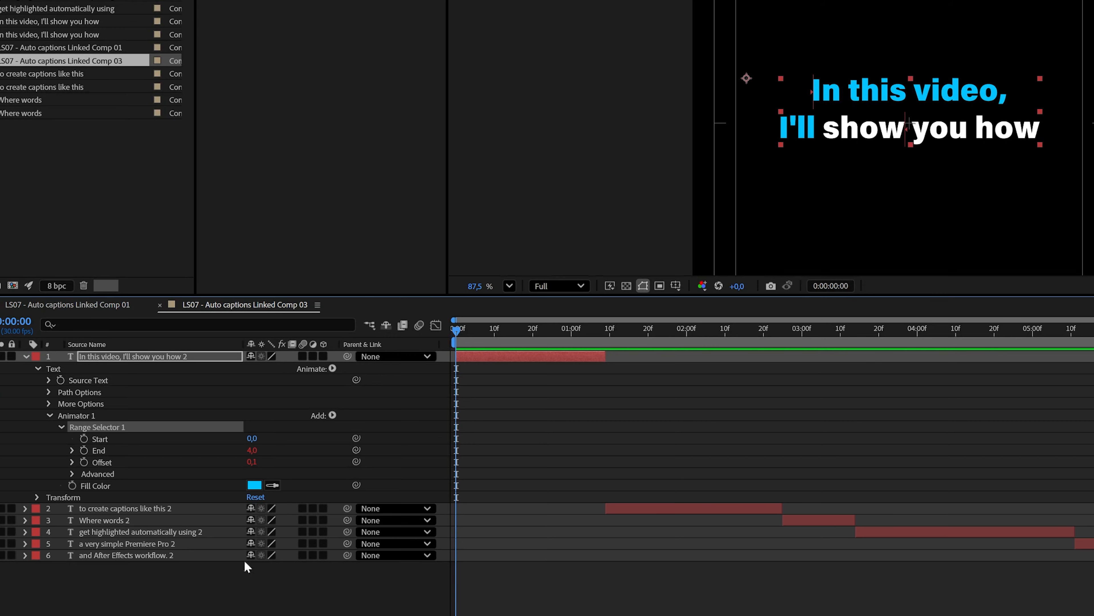
pyautogui.click(320, 416)
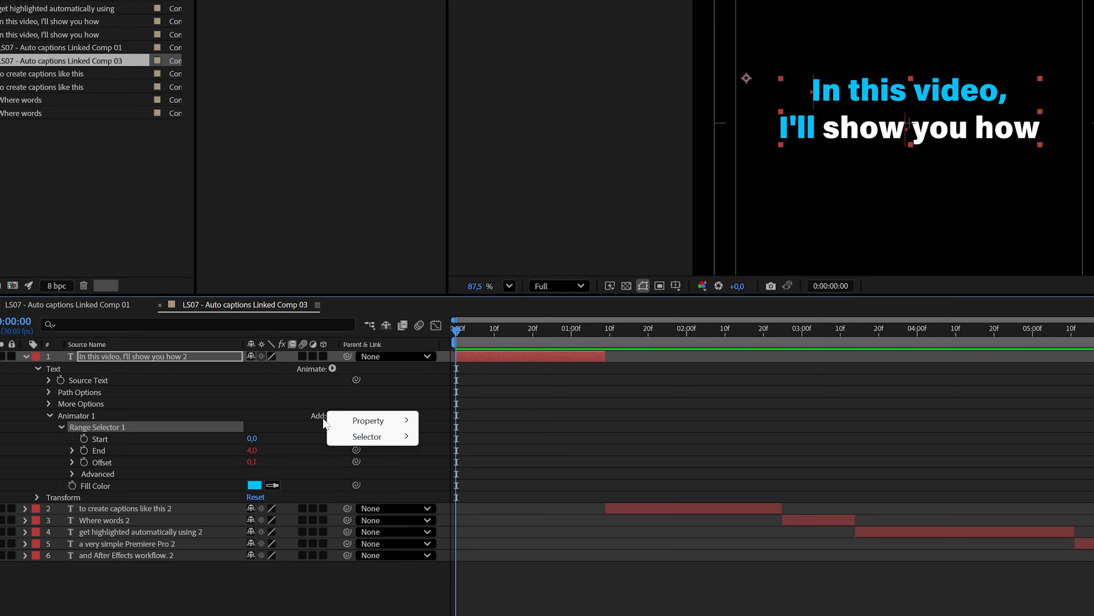
pyautogui.click(163, 426)
pyautogui.click(148, 417)
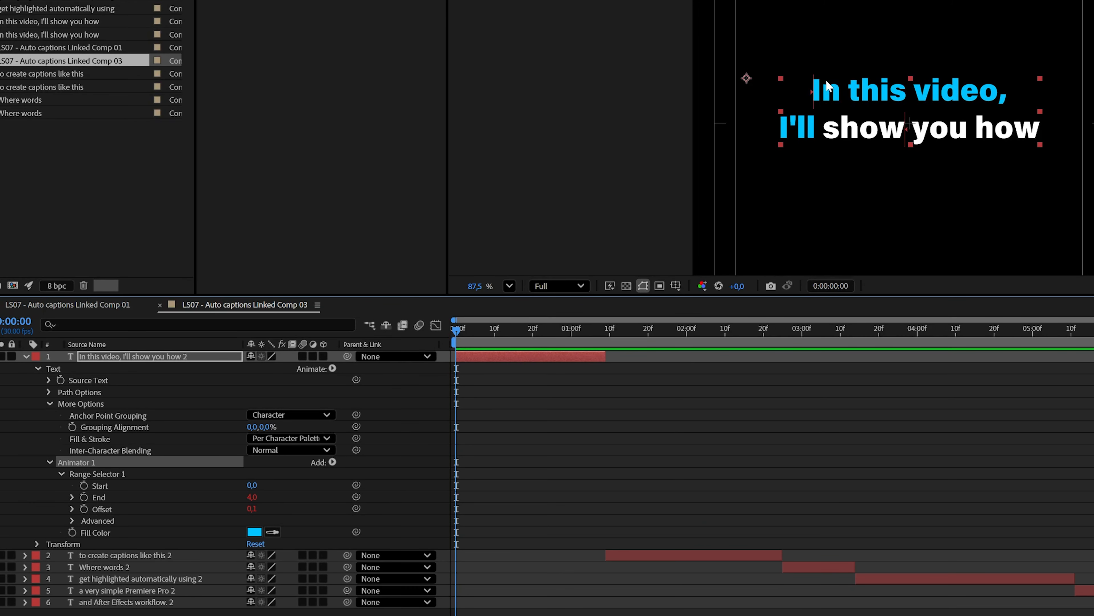
pyautogui.click(333, 462)
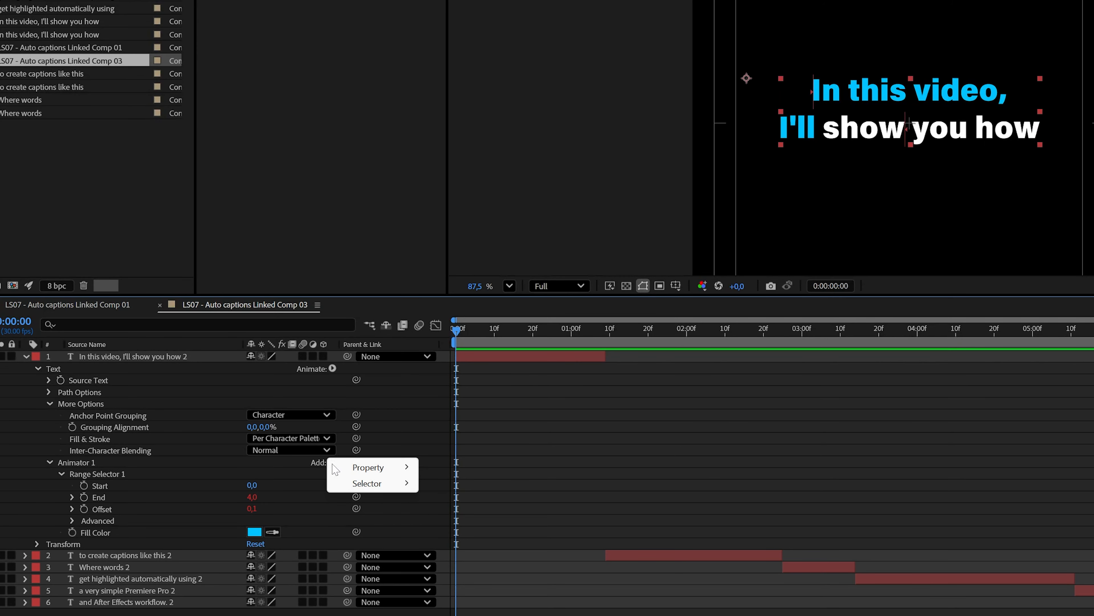
pyautogui.moveTo(372, 471)
pyautogui.moveTo(474, 470)
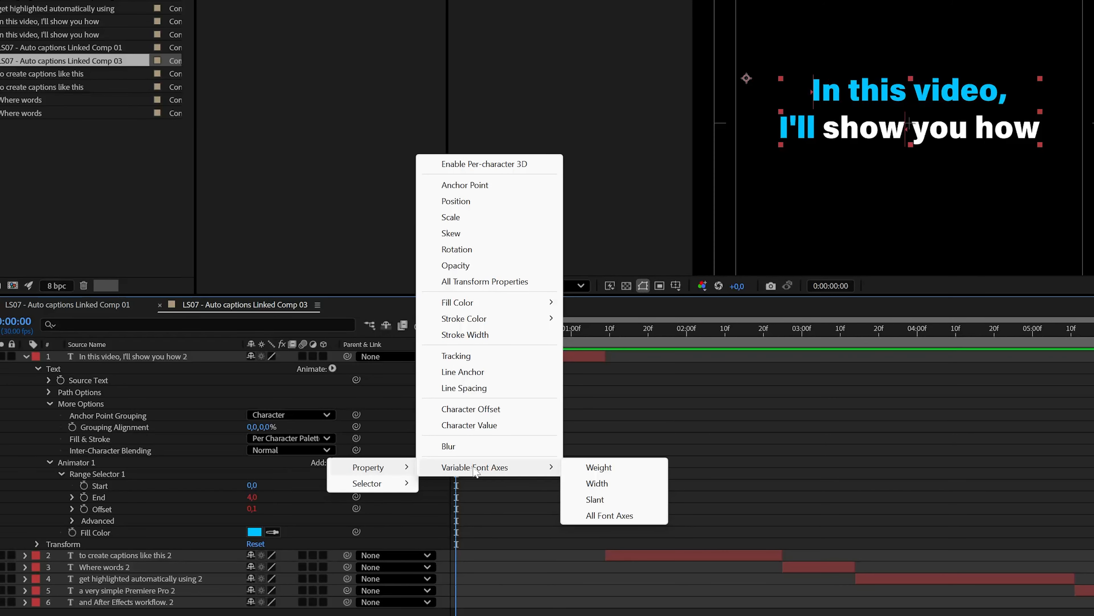
pyautogui.click(583, 468)
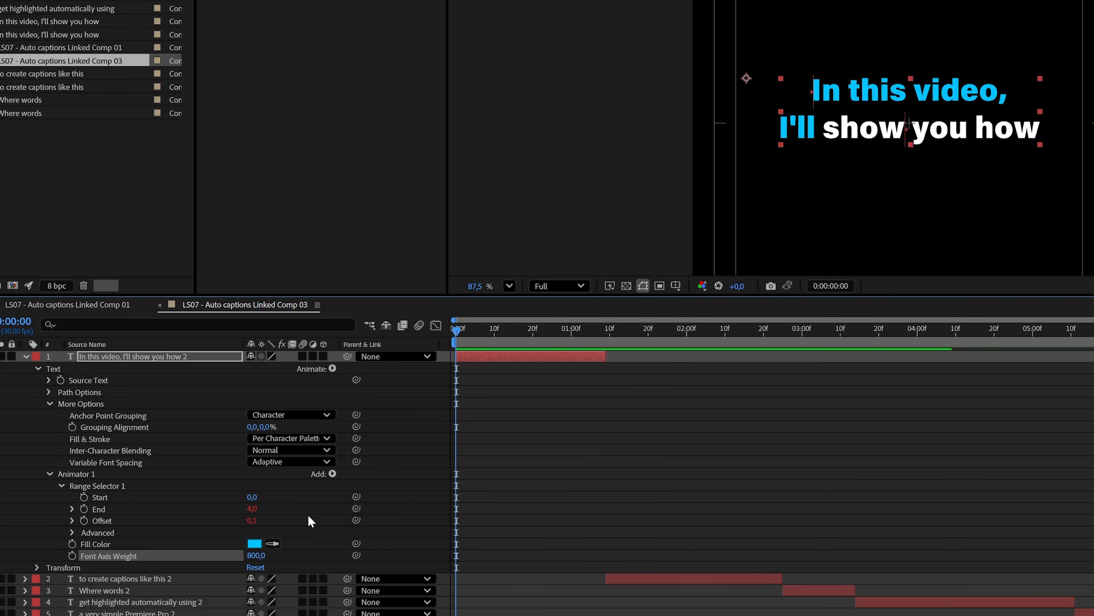
# Step: Try a Font Axis Weight of 900 on the first caption's highlighted words with the base font style set to Light
pyautogui.moveTo(302, 559); pyautogui.dragTo(447, 559)
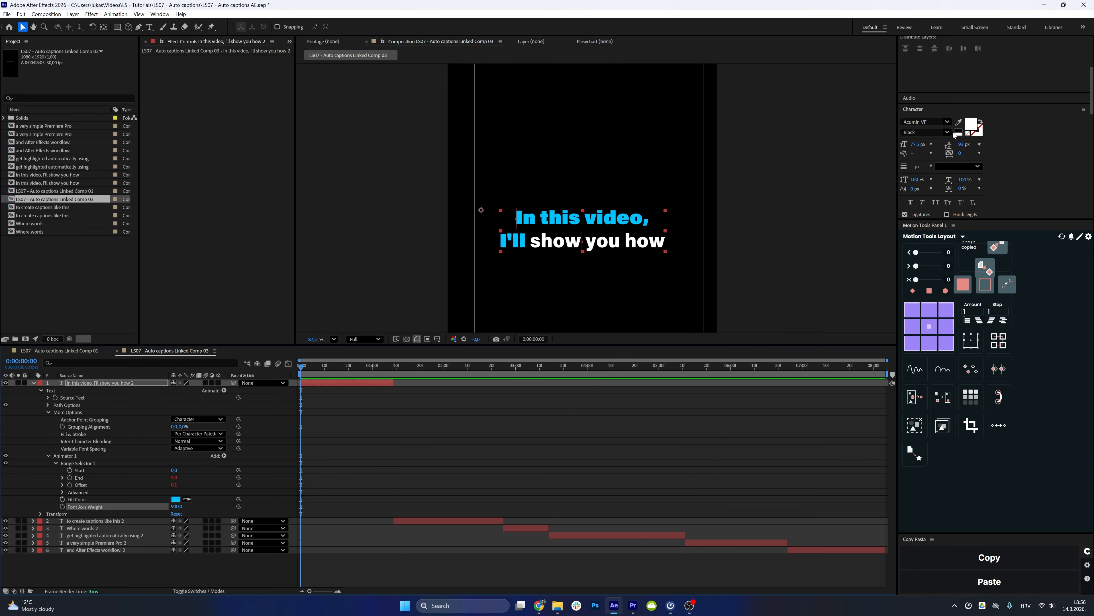
pyautogui.click(927, 132)
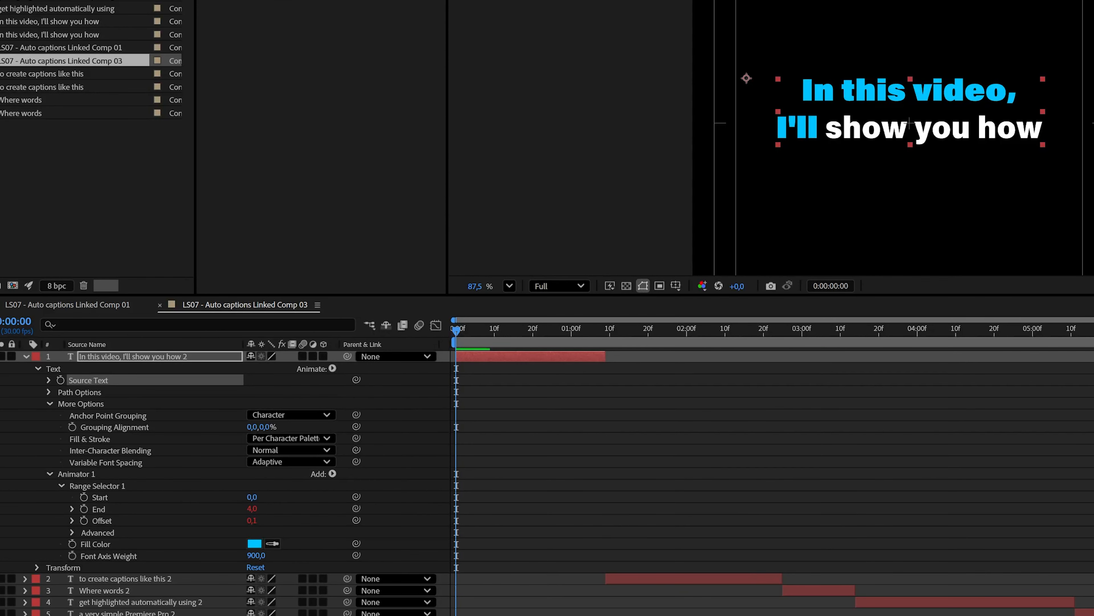
pyautogui.click(920, 309)
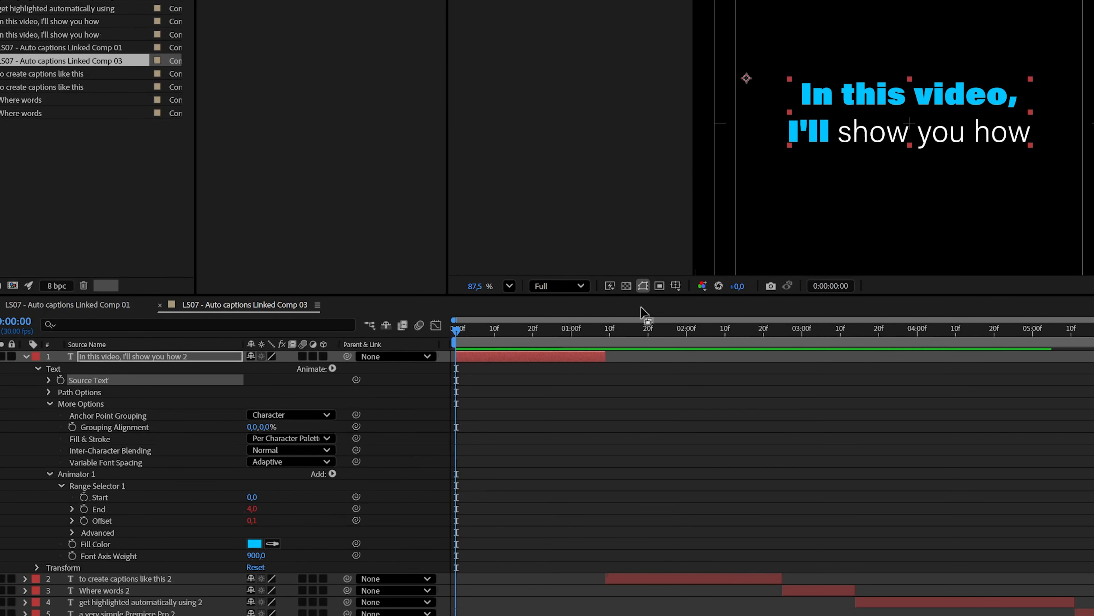
pyautogui.click(177, 559)
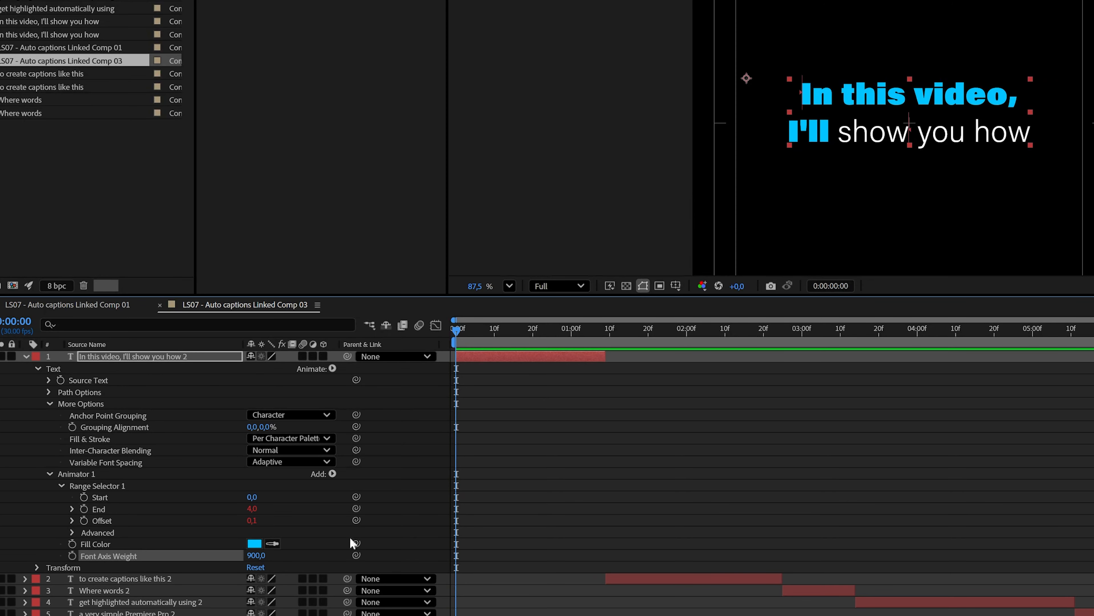
pyautogui.click(332, 473)
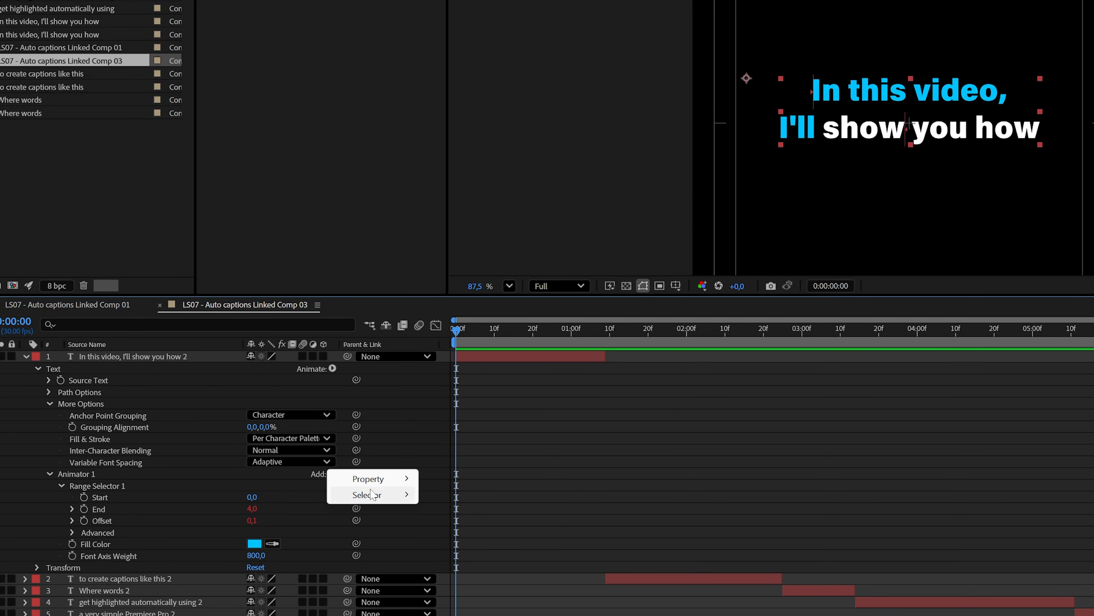
pyautogui.moveTo(368, 479)
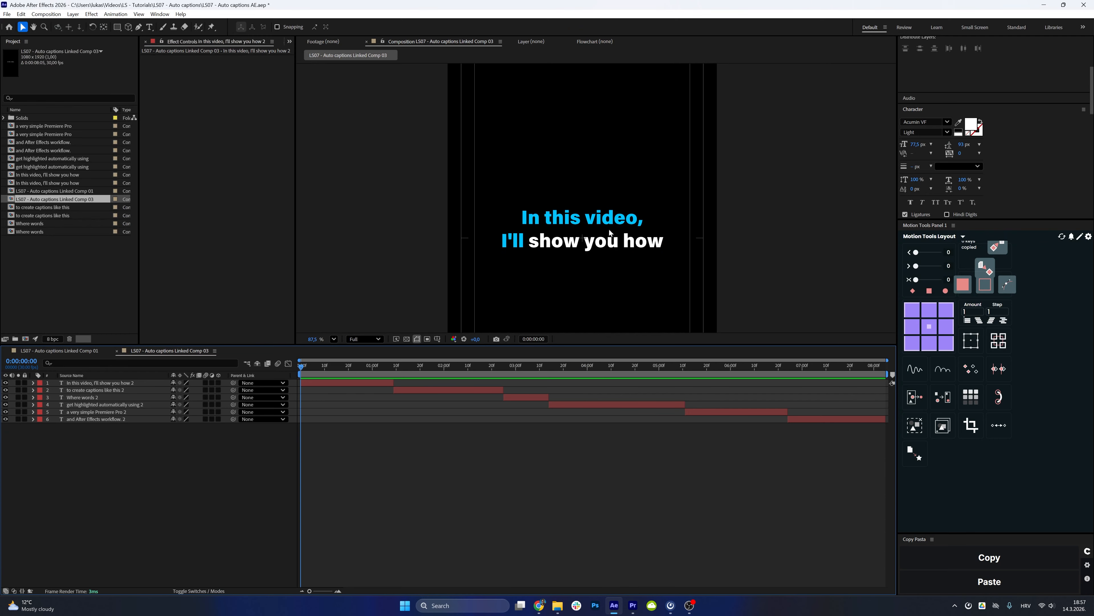
# Step: Switch to Premiere Pro and replace "create" with "produce" in the editable source text of the linked caption clip
pyautogui.click(633, 606)
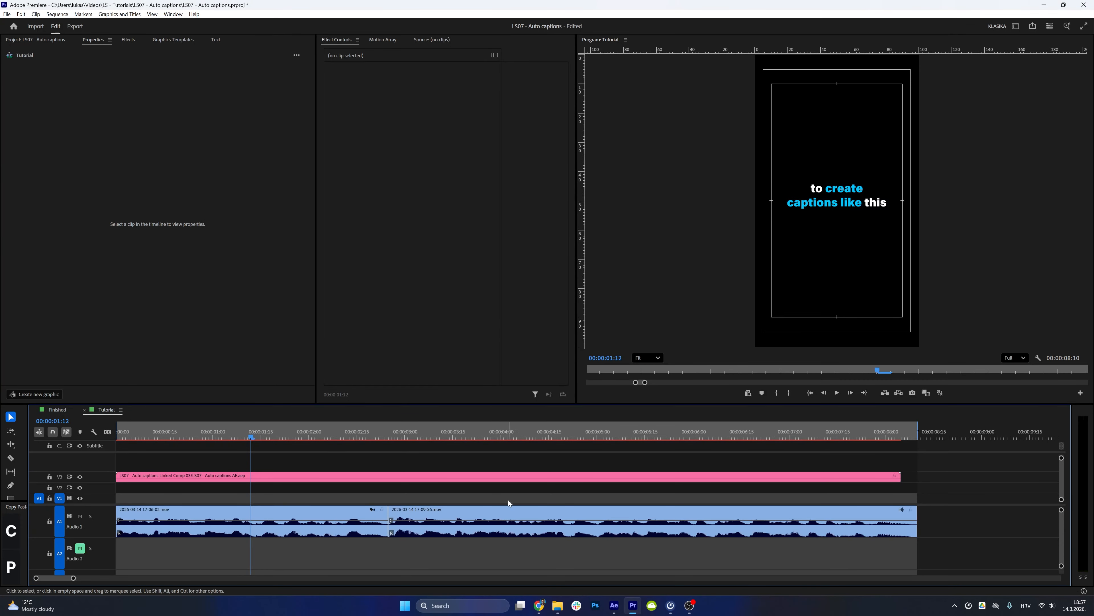
pyautogui.click(214, 475)
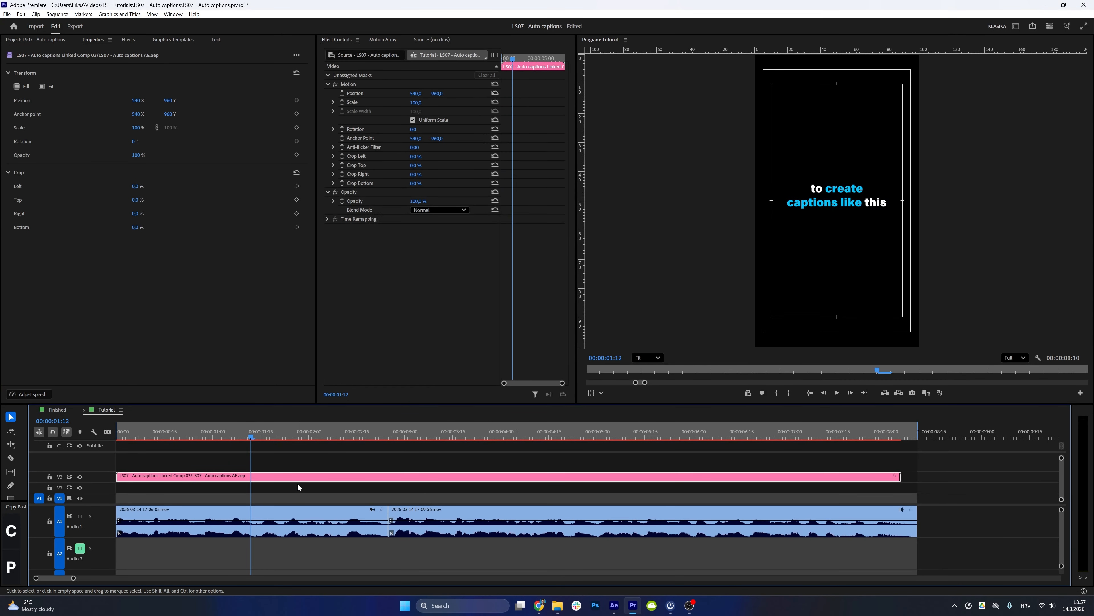
pyautogui.click(366, 55)
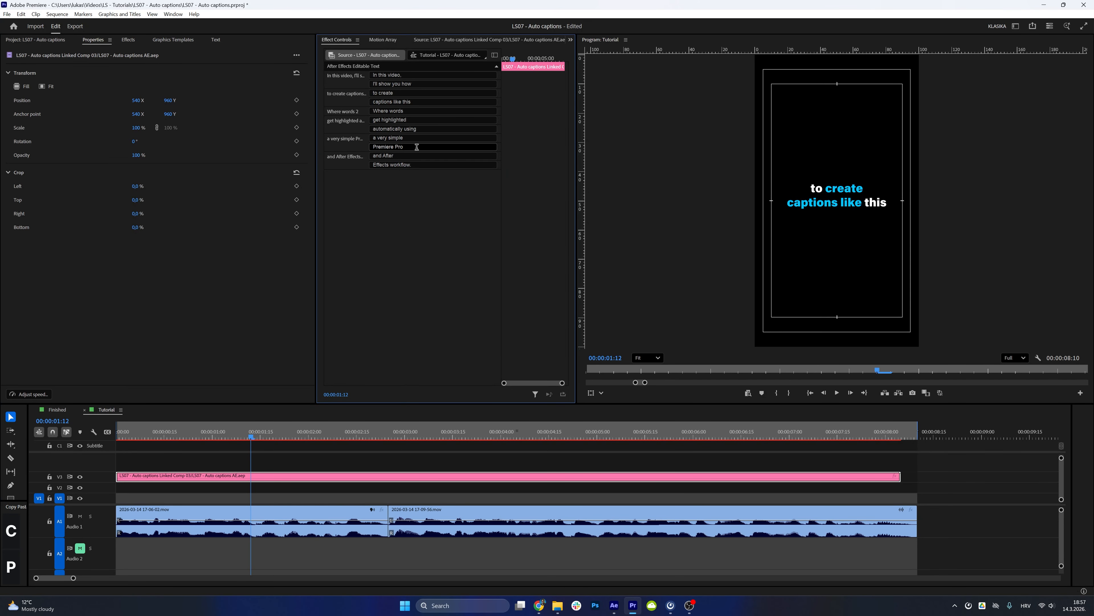
pyautogui.doubleClick(386, 92)
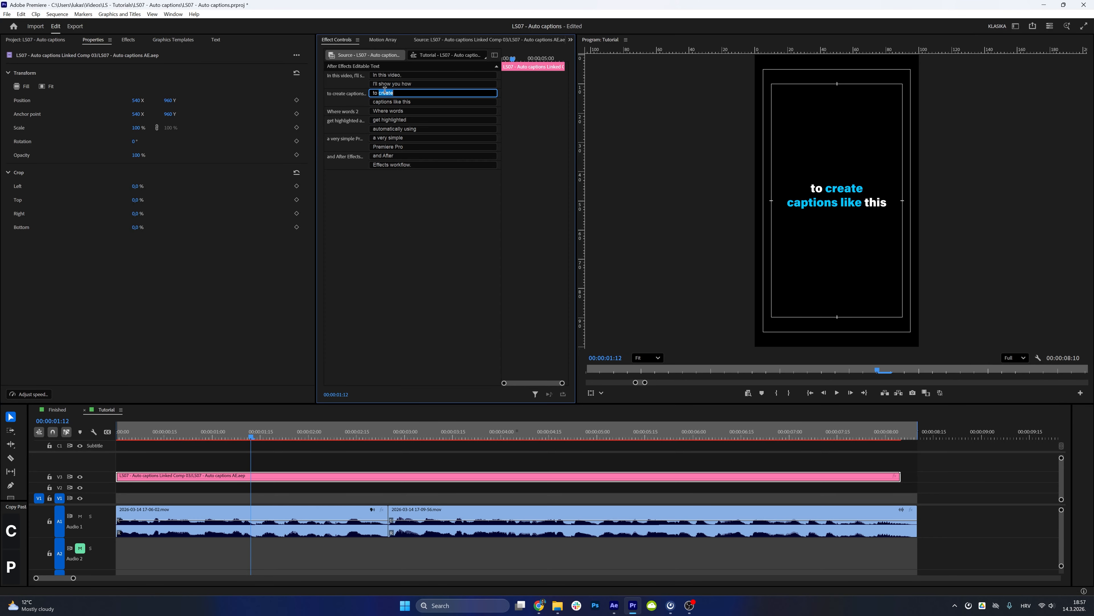
pyautogui.write('produce')
pyautogui.press('Return')
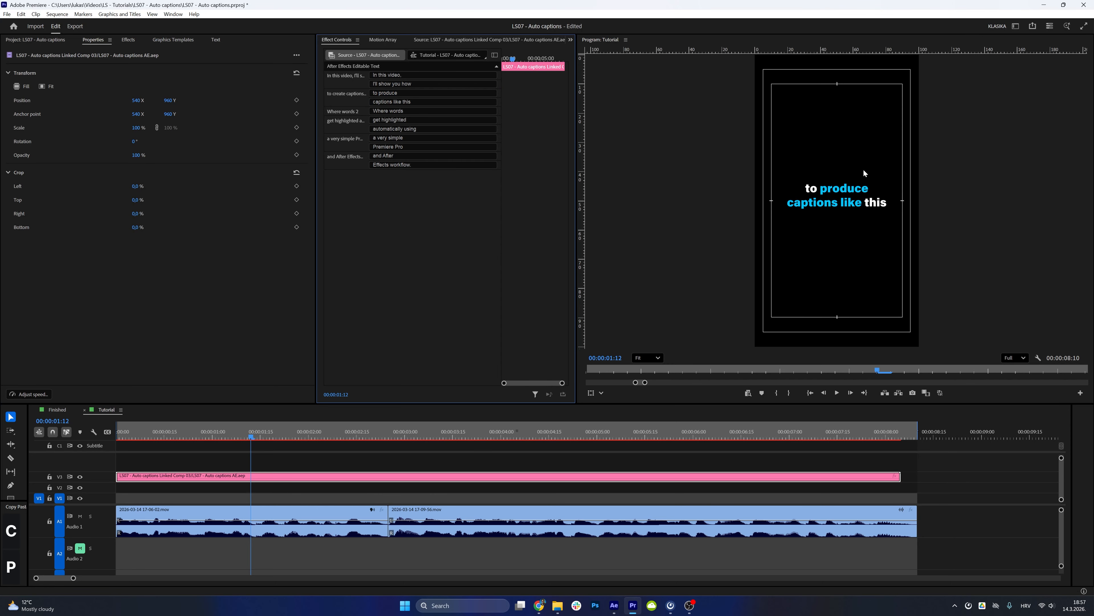
# Step: Apply the Wonder Glow effect to the linked caption clip and inspect the glow up close in the preview
pyautogui.click(200, 474)
pyautogui.click(128, 40)
pyautogui.moveTo(48, 130); pyautogui.dragTo(362, 477)
pyautogui.moveTo(428, 281); pyautogui.dragTo(436, 272)
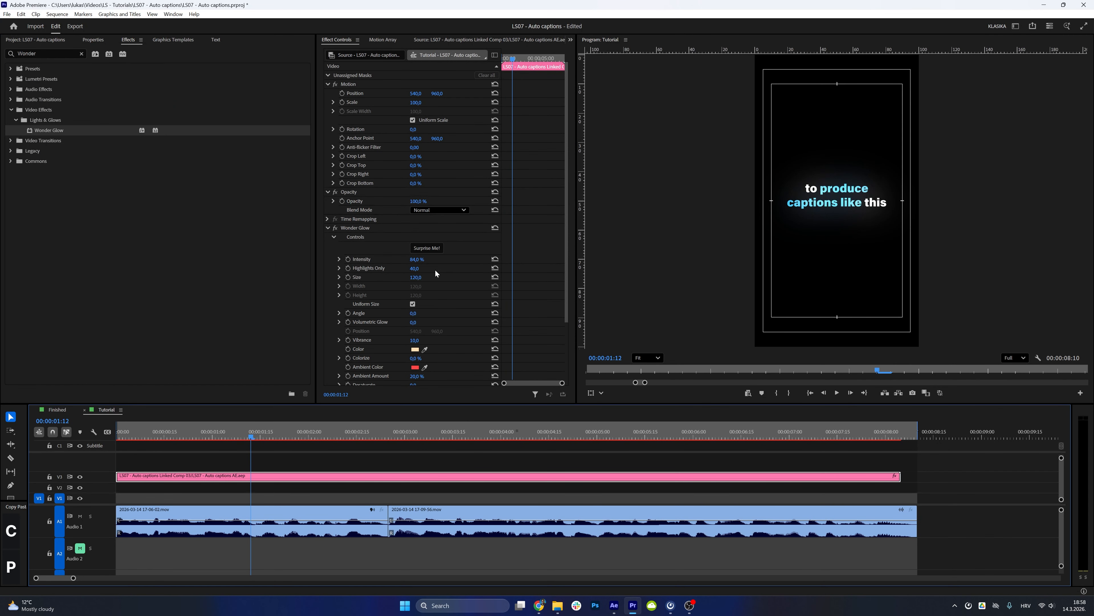
pyautogui.scroll(3, 823, 198)
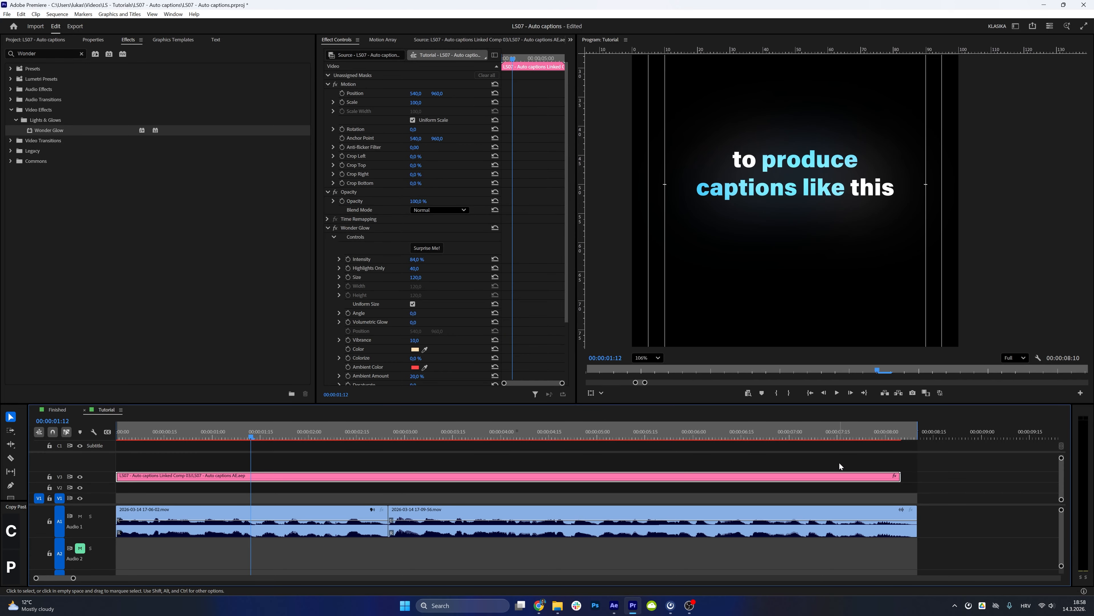
pyautogui.moveTo(617, 605)
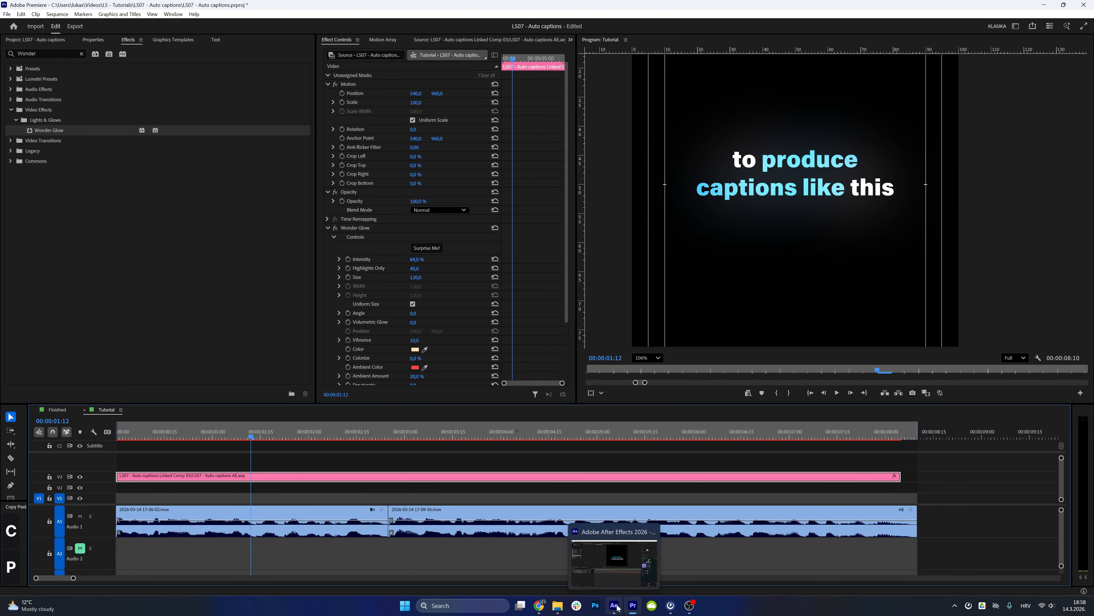